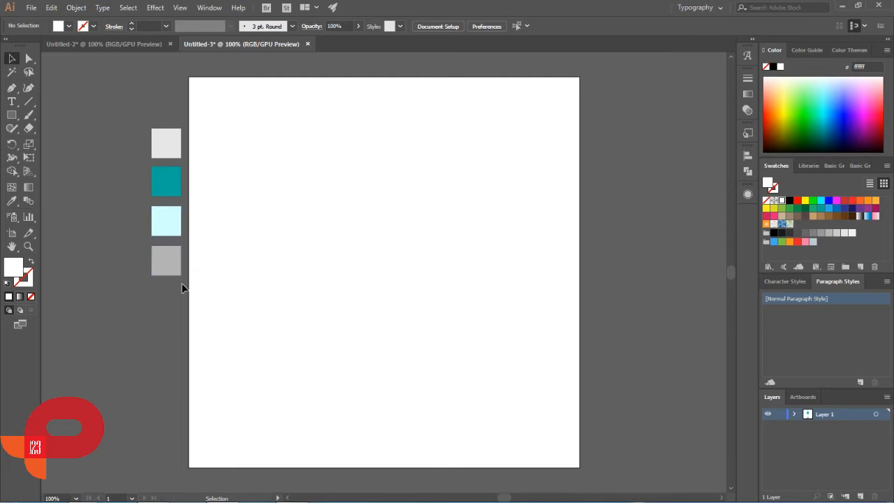
- Create a colour group named Retro from the four coloured squares, using the selected artwork
left_click(143, 113)
left_click_drag(187, 271, 184, 303)
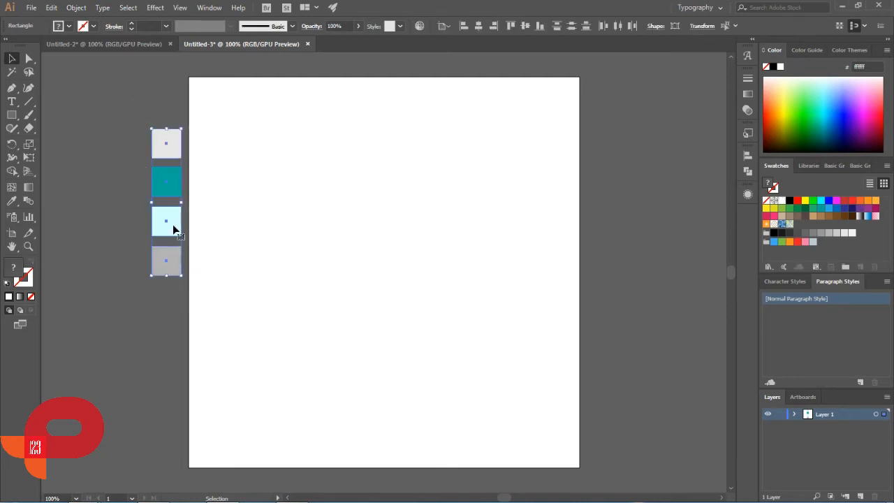
left_click(844, 268)
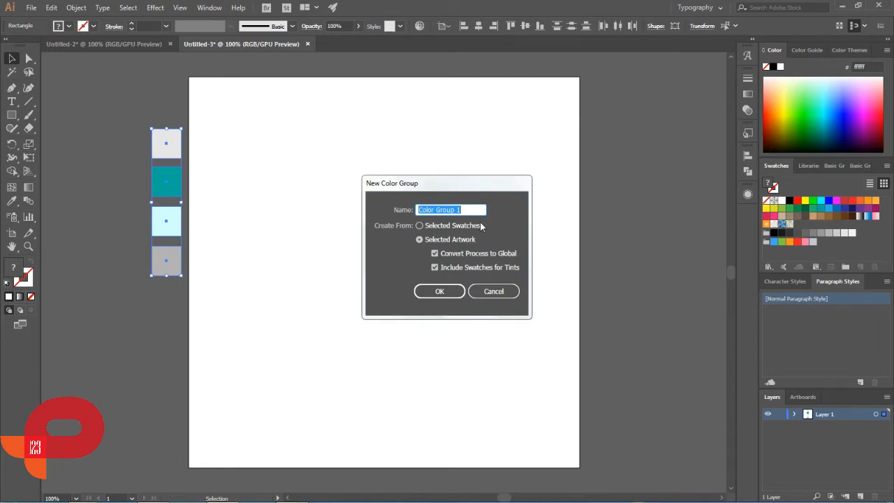
type("Retro")
left_click(440, 290)
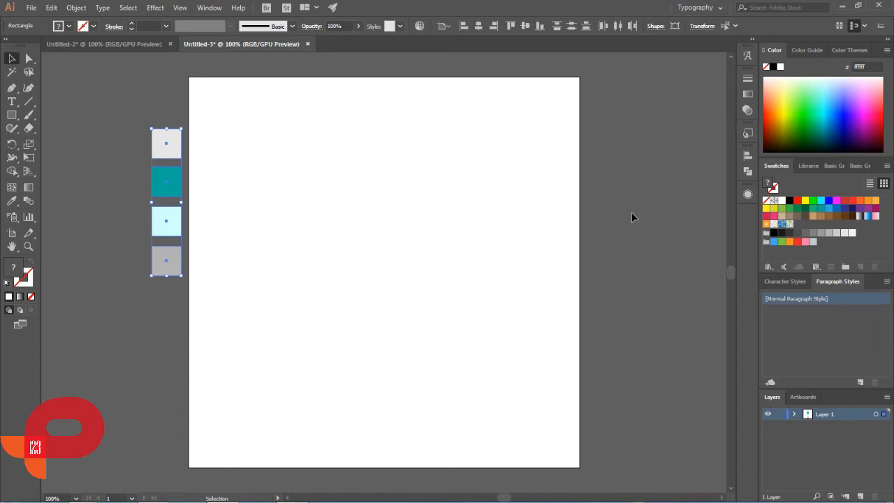
left_click(822, 257)
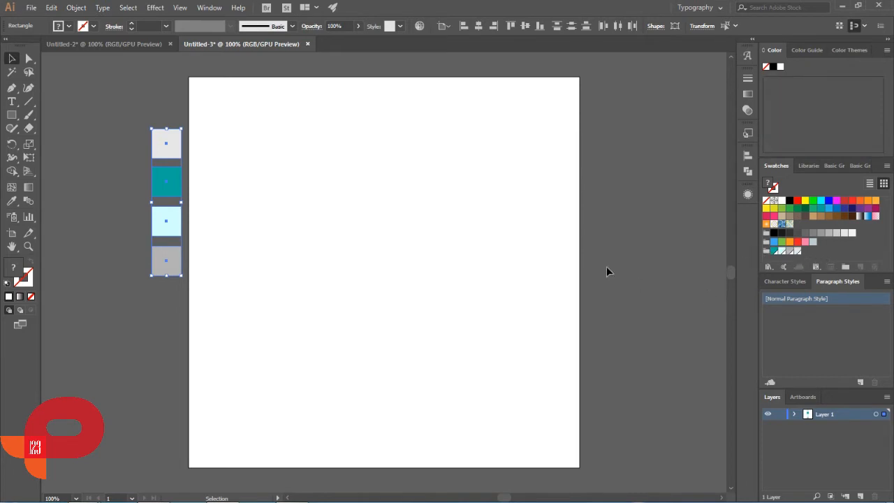
- Hide the artboards and add a point text reading "BOOM !!" beside the coloured squares
left_click(178, 8)
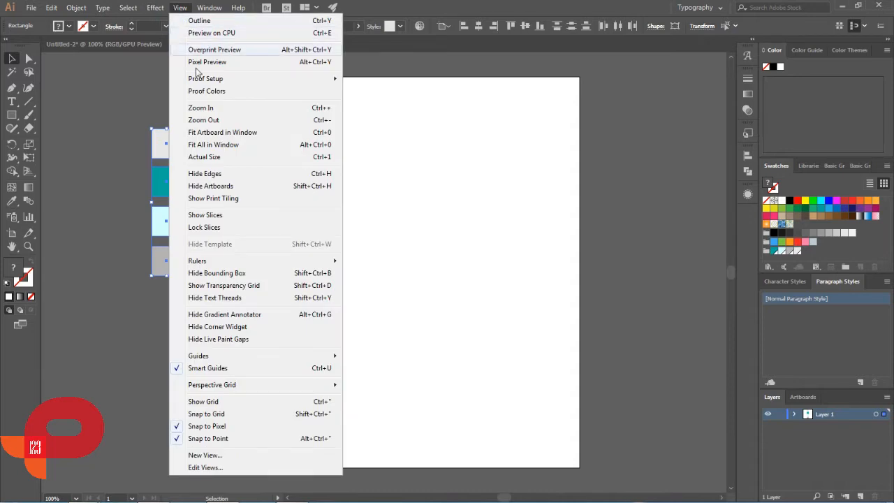
left_click(217, 188)
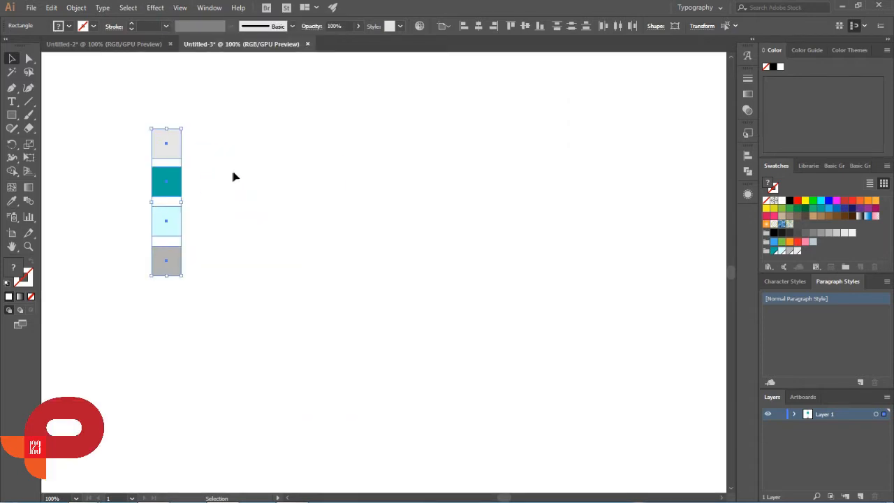
left_click(11, 101)
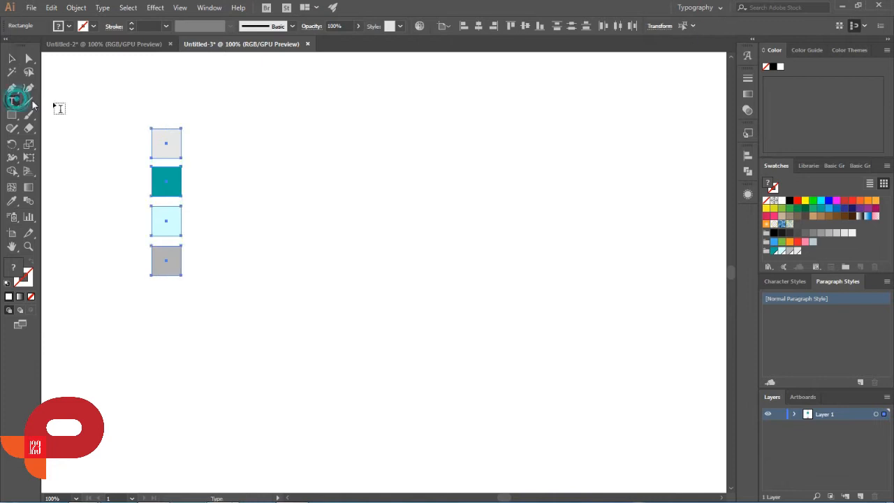
left_click(335, 231)
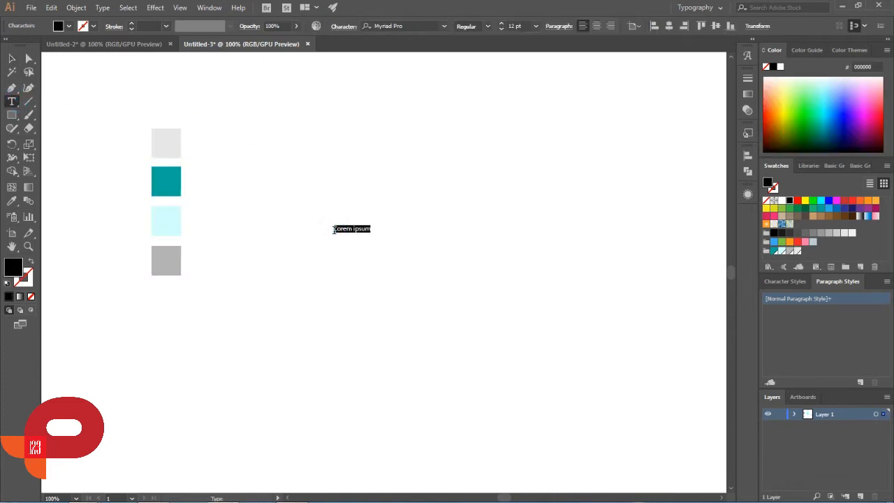
key("BackSpace")
type("BOOM !!")
left_click(12, 59)
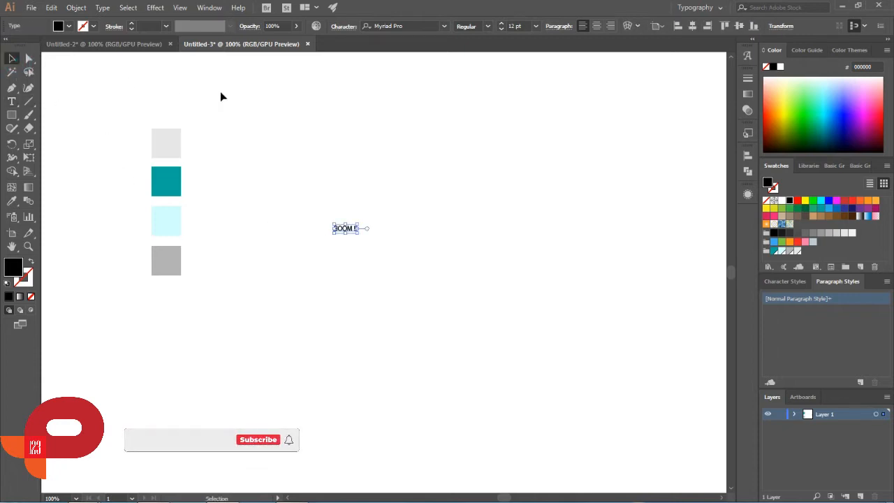
- Set the BOOM !! text to Bebas Neue Bold at 300 pt
left_click(447, 26)
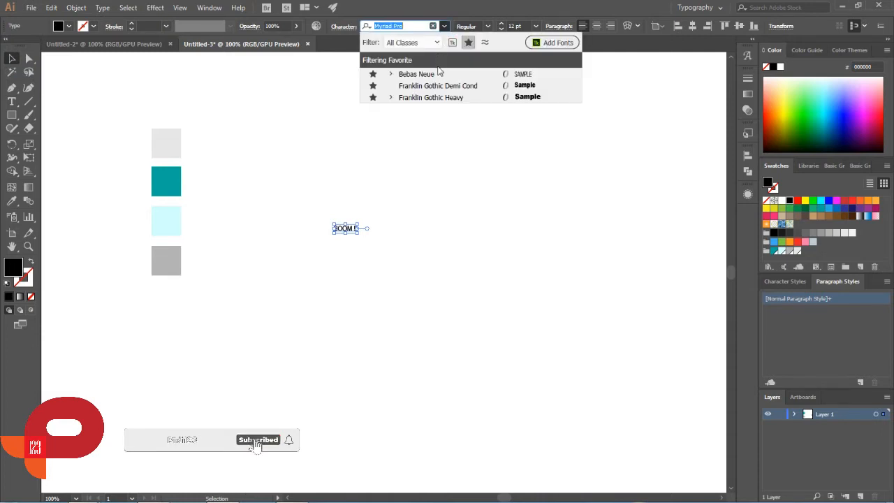
left_click(390, 74)
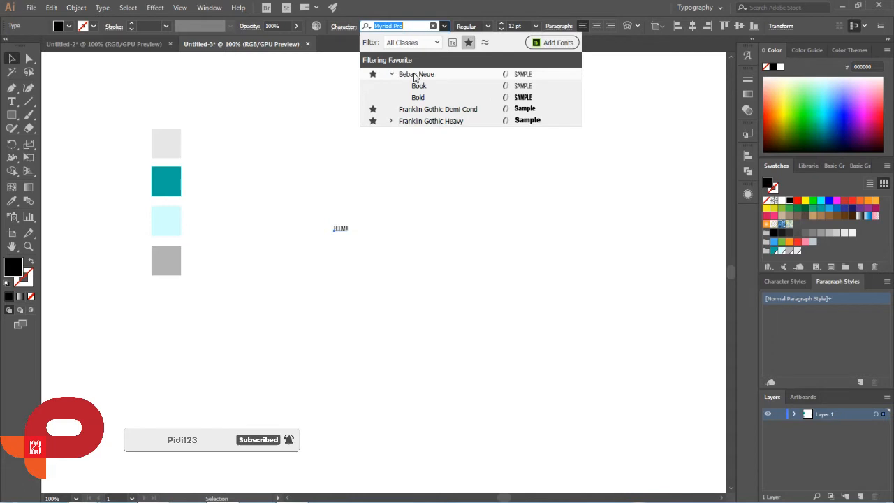
left_click(532, 98)
left_click(525, 27)
type("3")
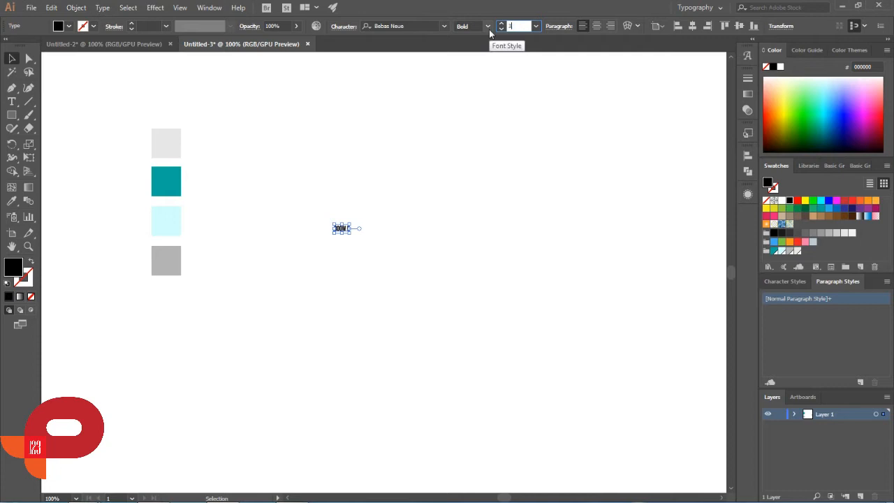
type("00")
key("Return")
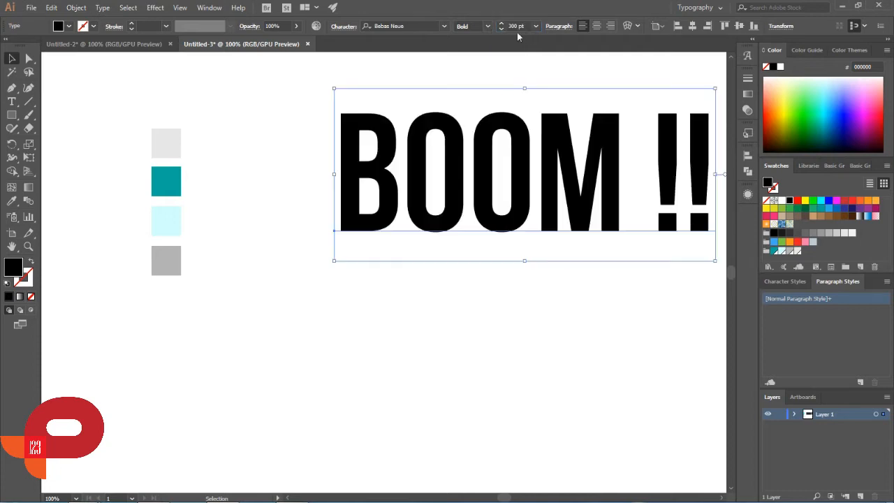
- Reposition the BOOM !! text in the open area below and to the right of the coloured squares
left_click_drag(416, 227, 284, 369)
left_click_drag(343, 213, 300, 154)
left_click_drag(324, 239, 405, 246)
left_click(405, 159)
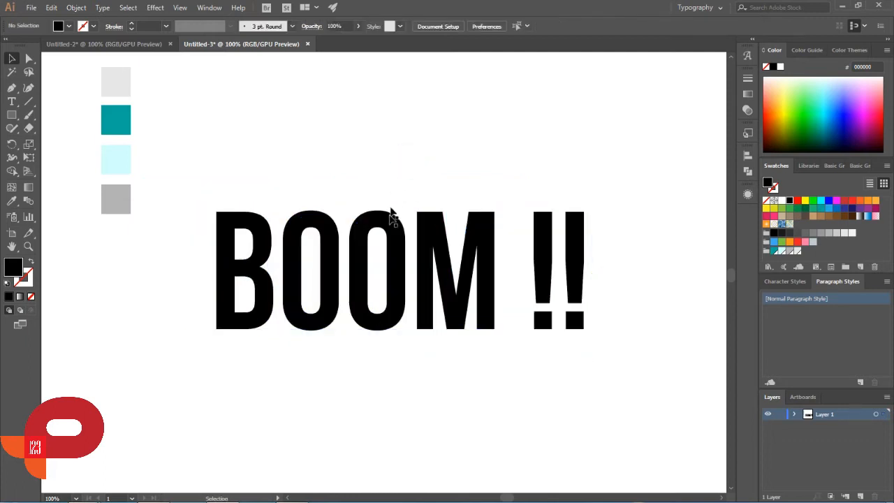
- Remove the fill colour from the BOOM !! text
left_click(390, 225)
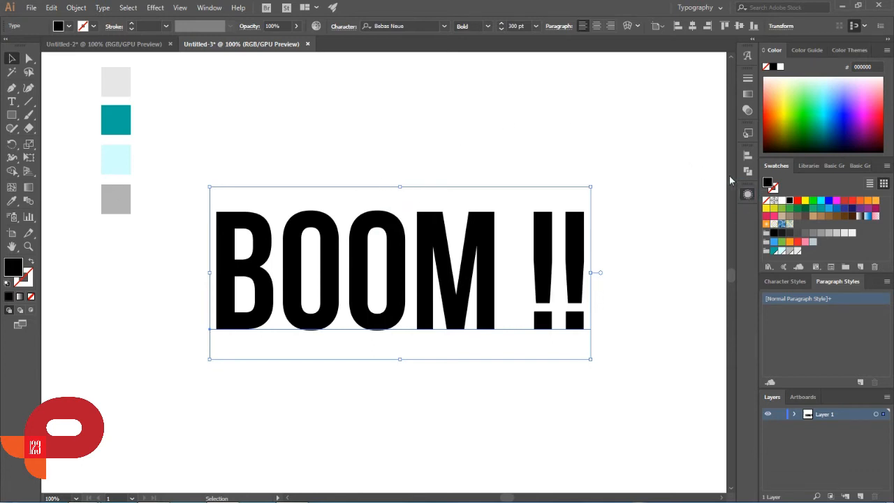
left_click(747, 194)
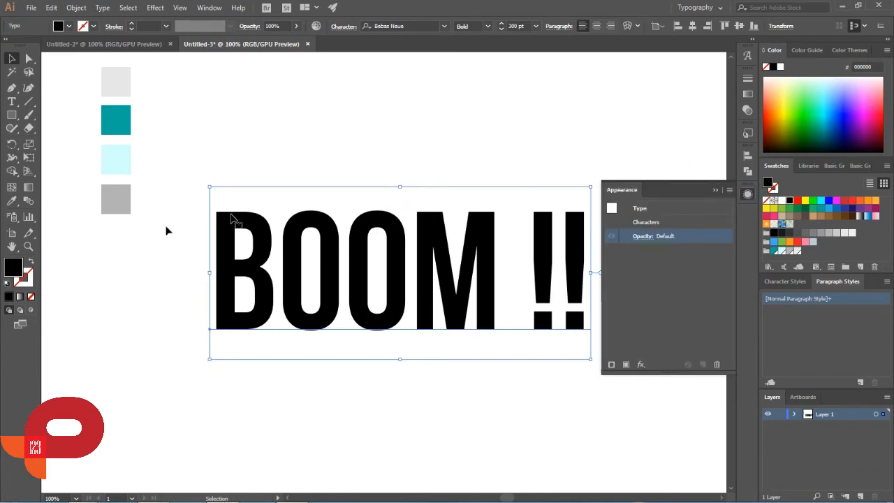
left_click(30, 296)
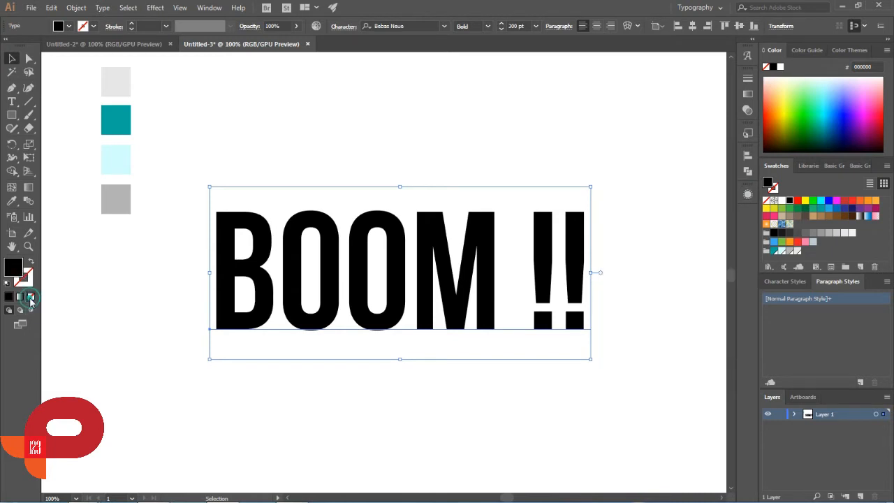
- Add four strokes to the BOOM !! text's appearance
left_click(748, 194)
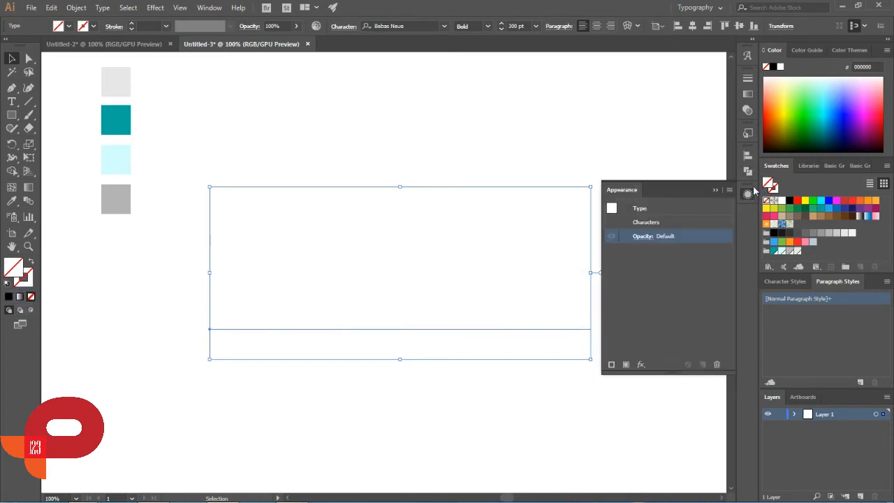
left_click(612, 363)
left_click(612, 364)
left_click(612, 364)
left_click(612, 363)
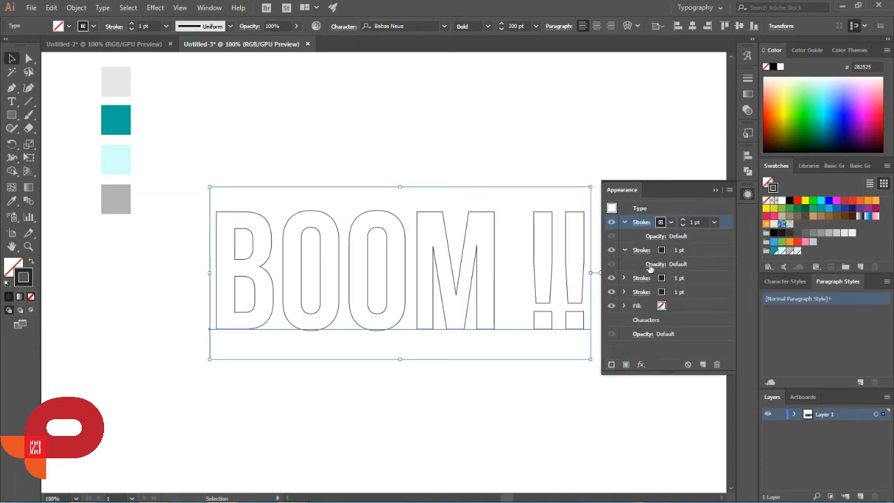
- Collapse the expanded stroke entries and move the empty fill between the second and third strokes in the appearance stack
left_click(624, 222)
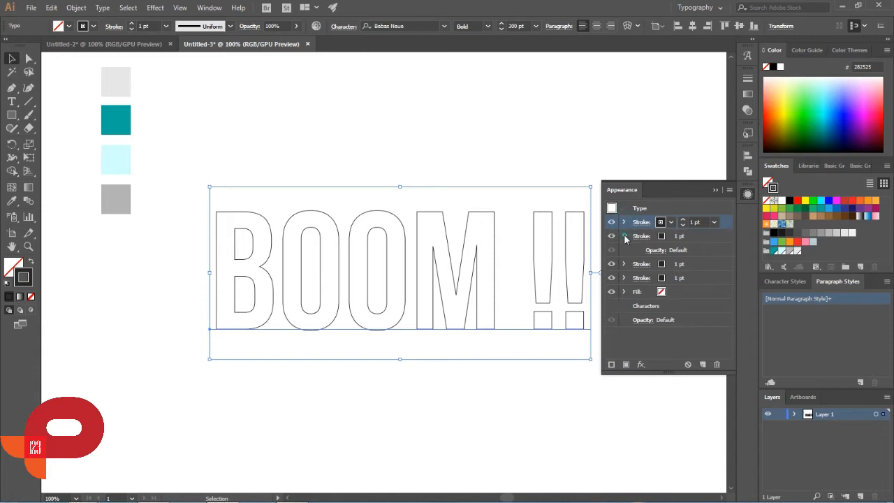
left_click(624, 237)
left_click(641, 278)
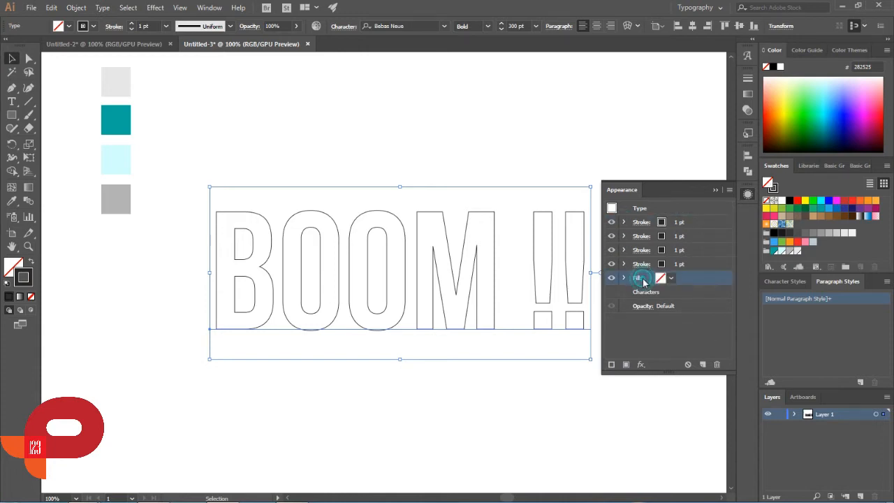
left_click_drag(642, 278, 642, 250)
- Set the topmost stroke of the text to 5 pt with the light grey swatch of the Retro group
left_click(696, 222)
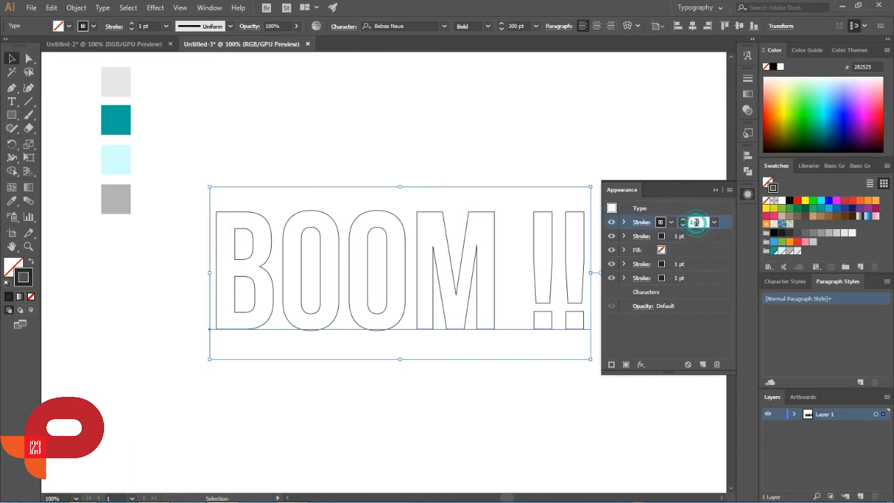
left_click(713, 222)
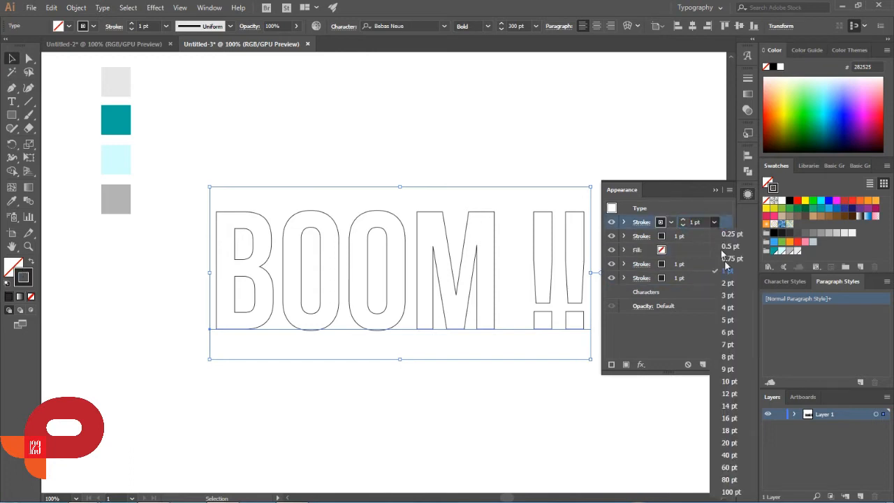
left_click(728, 320)
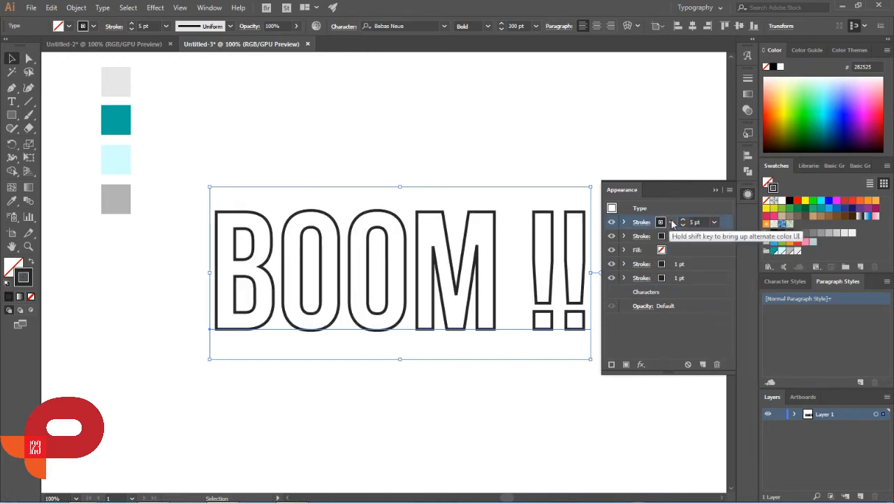
left_click(671, 222)
left_click_drag(671, 270, 673, 274)
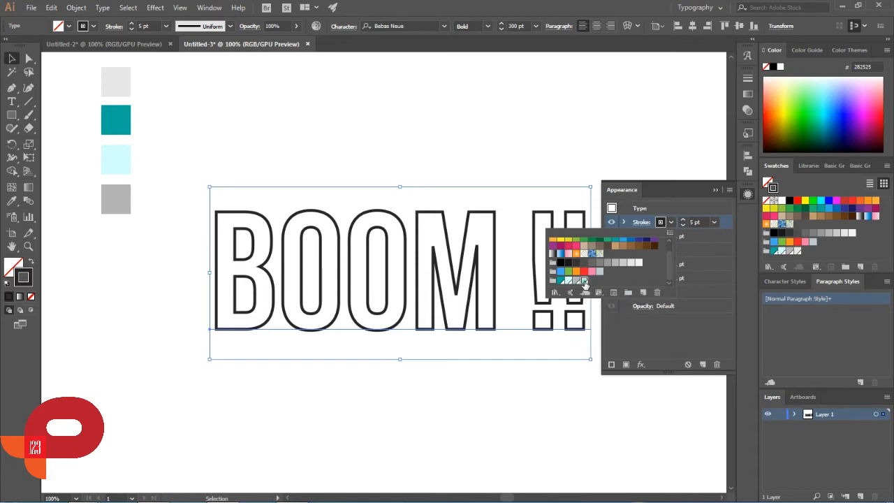
left_click(585, 282)
left_click(568, 281)
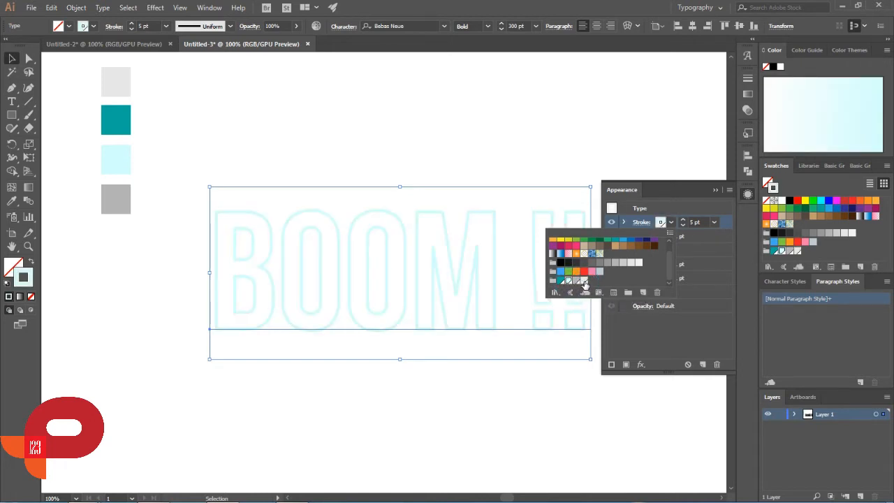
left_click(584, 281)
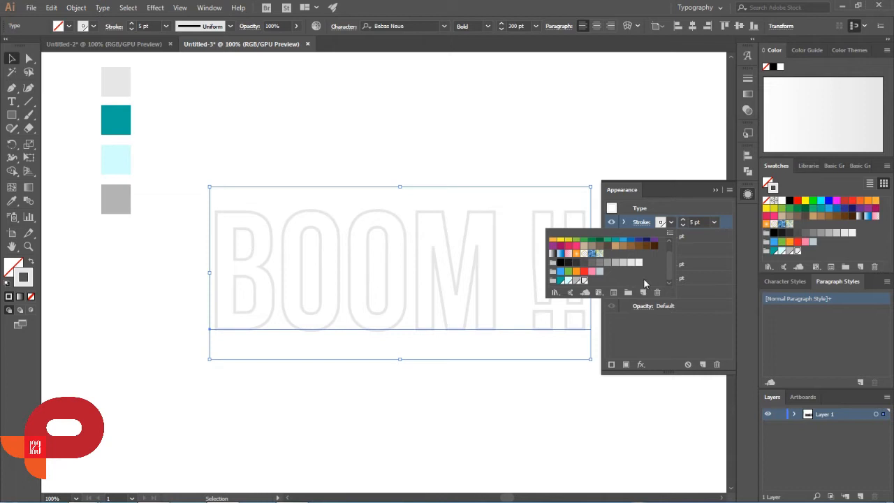
left_click(690, 324)
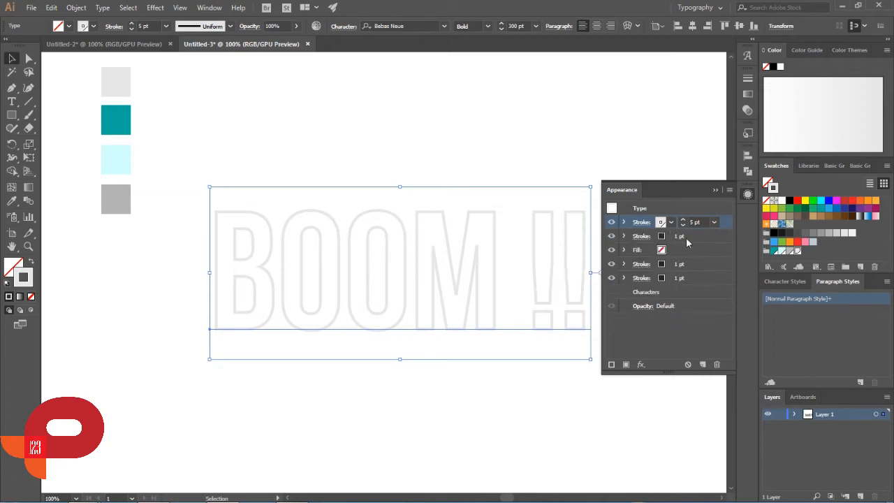
- Set the second stroke of the text to 5 pt with the teal swatch of the Retro group
left_click(685, 239)
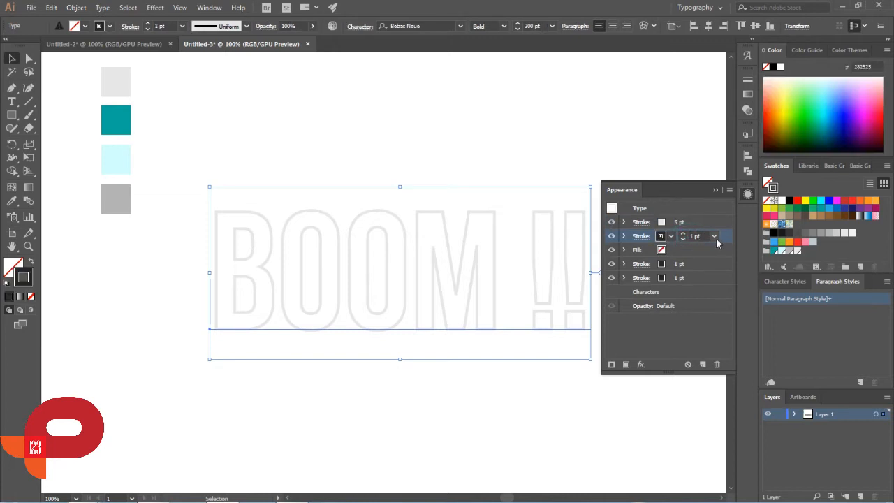
left_click(714, 237)
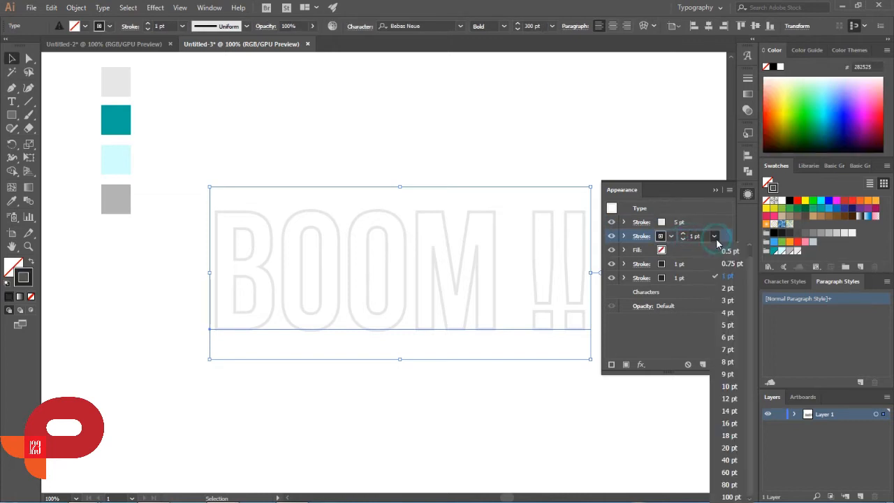
left_click(727, 324)
left_click(671, 239)
left_click(669, 271)
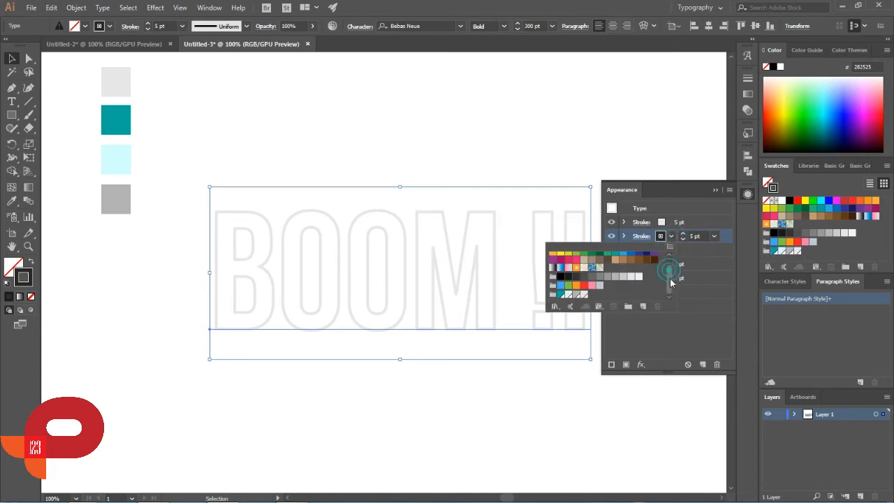
left_click(561, 296)
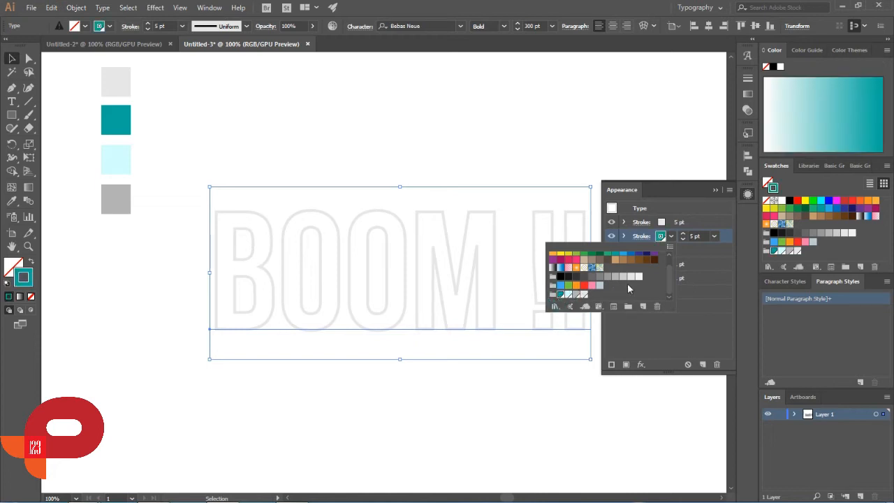
left_click(654, 339)
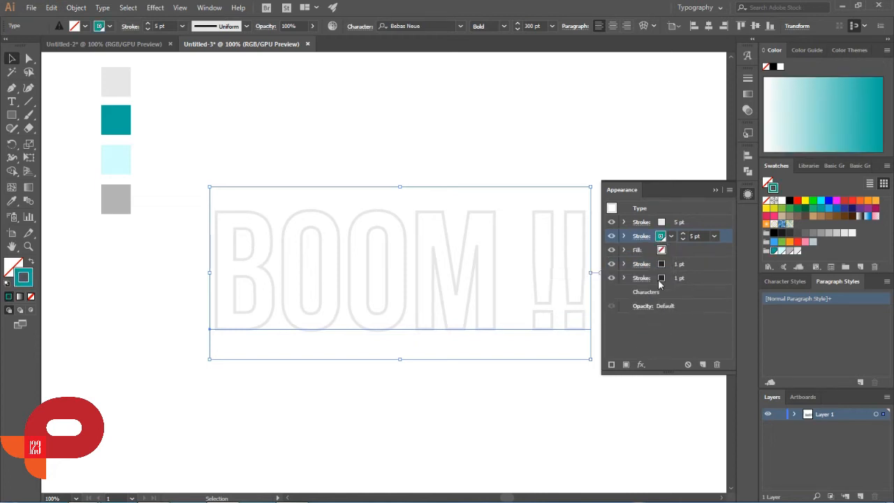
- Add a Transform effect to the teal stroke with a 1 px horizontal and 1 px vertical move, with preview on
left_click(640, 364)
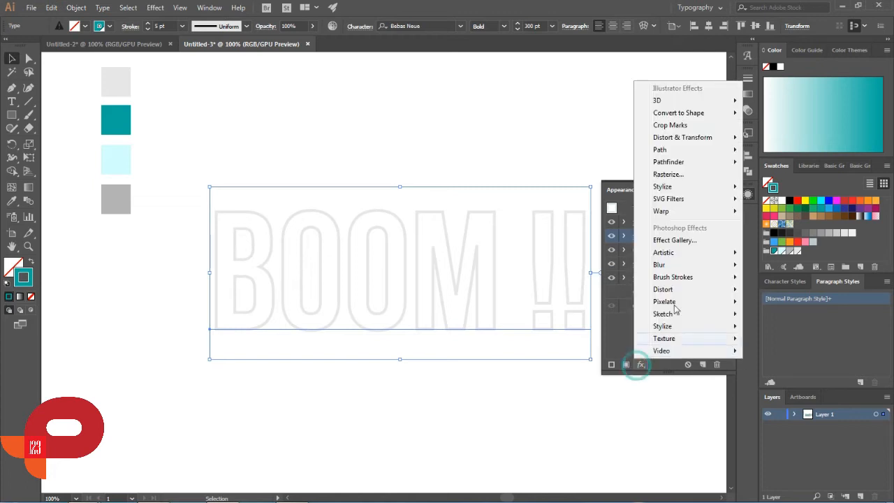
mouse_move(708, 139)
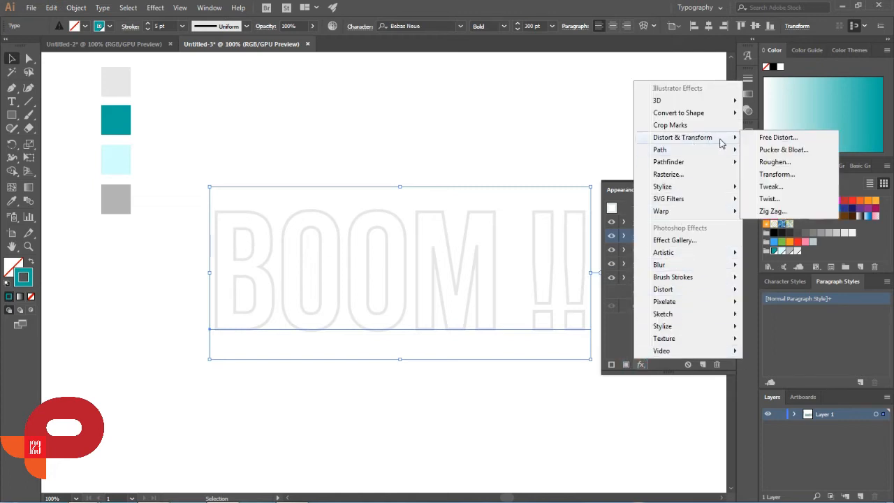
left_click(775, 174)
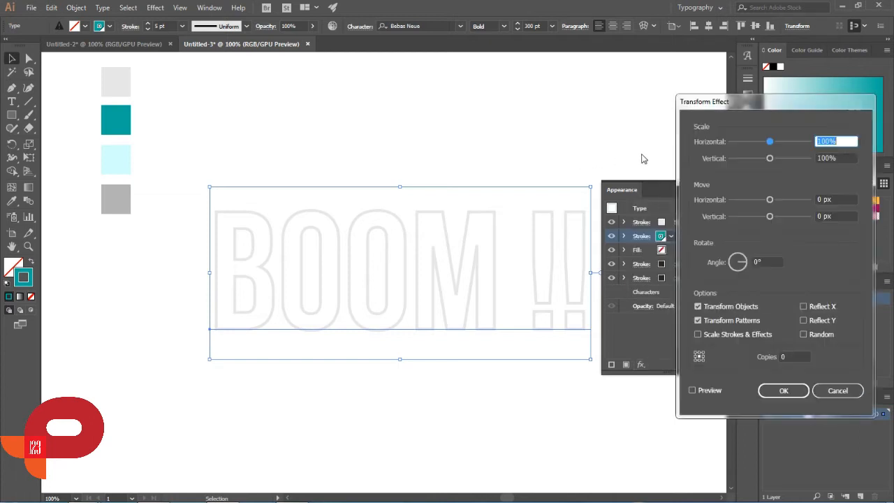
left_click(824, 199)
double_click(824, 199)
key("Up")
double_click(825, 216)
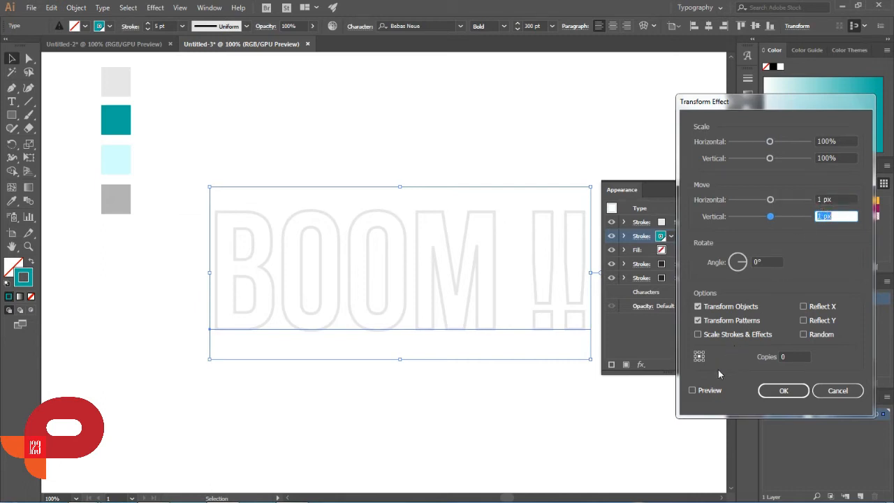
left_click(710, 390)
- Raise the number of copies in the teal stroke's Transform effect to build a thick extruded shadow, and apply the effect
double_click(795, 356)
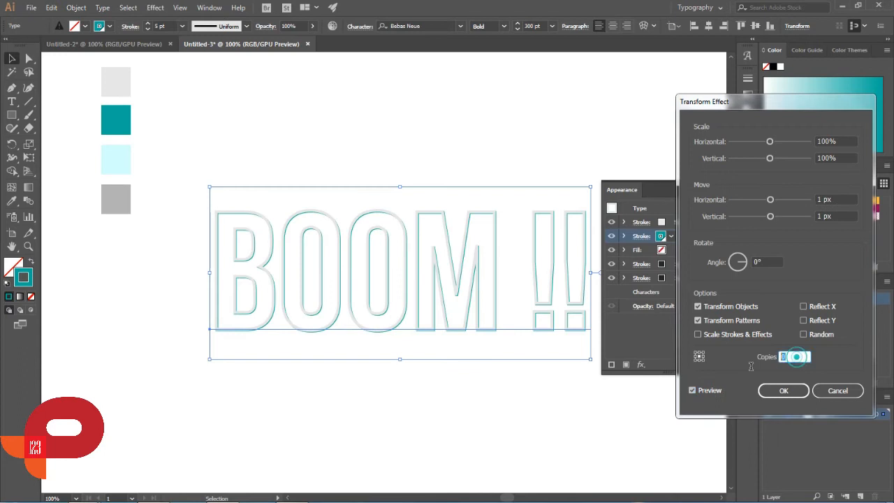
key("Up")
key("Up")
key("Up")
key("Up")
key("Up")
key("Up")
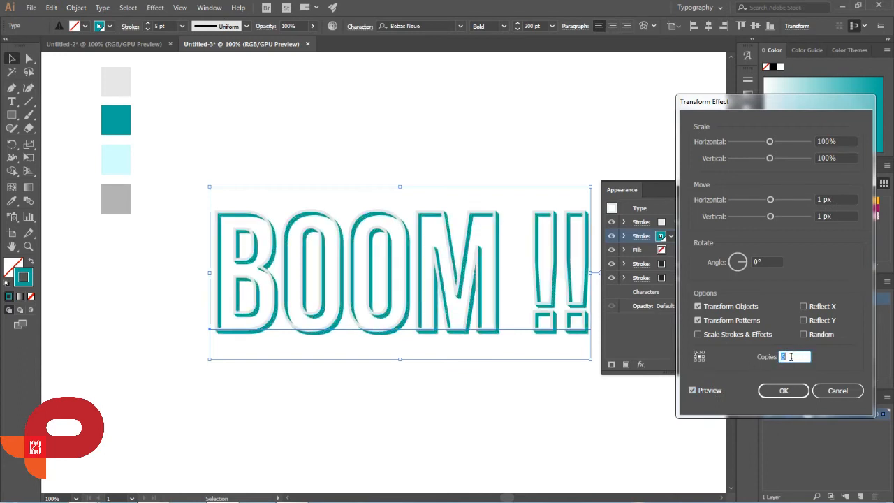
key("Up")
key("Up")
key("Up")
key("Up")
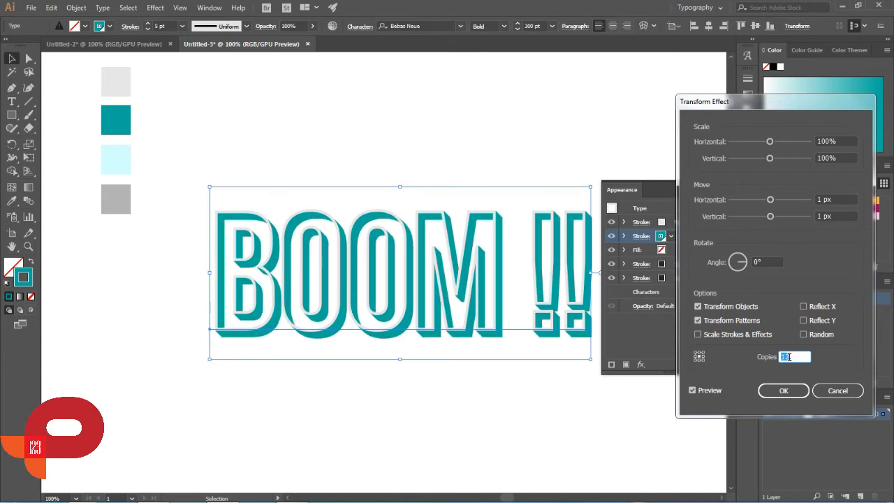
key("Up")
key("Up")
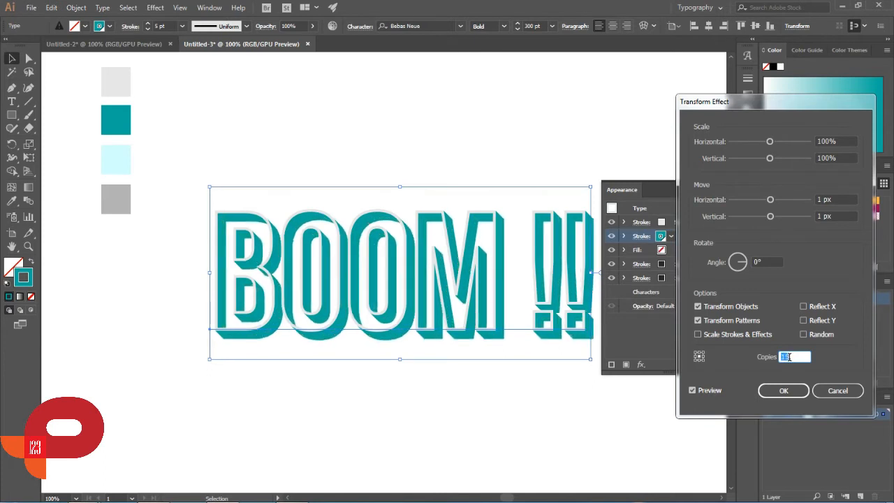
key("Up")
key("Up")
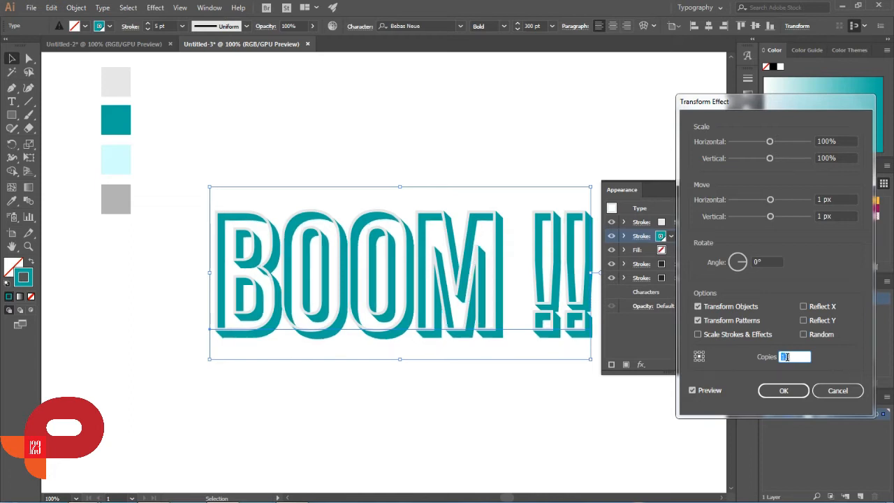
left_click(784, 391)
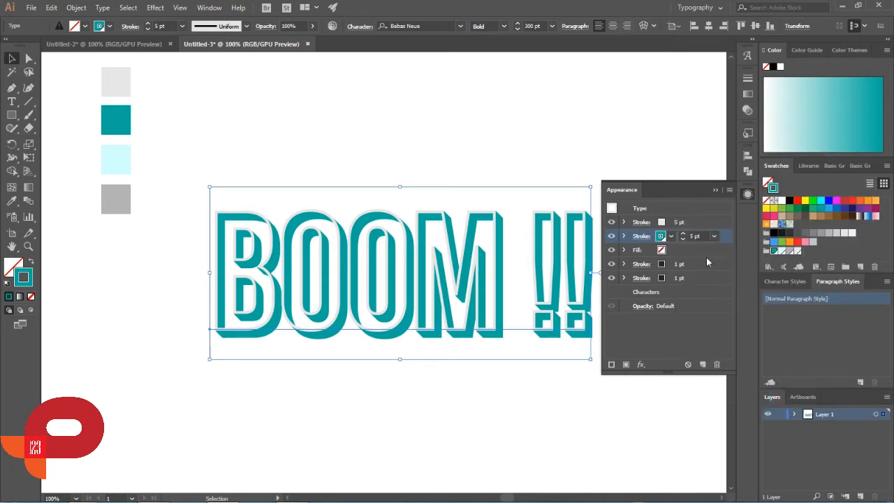
- Set the text's fill to the light cyan swatch of the Retro group
left_click(705, 258)
left_click(694, 252)
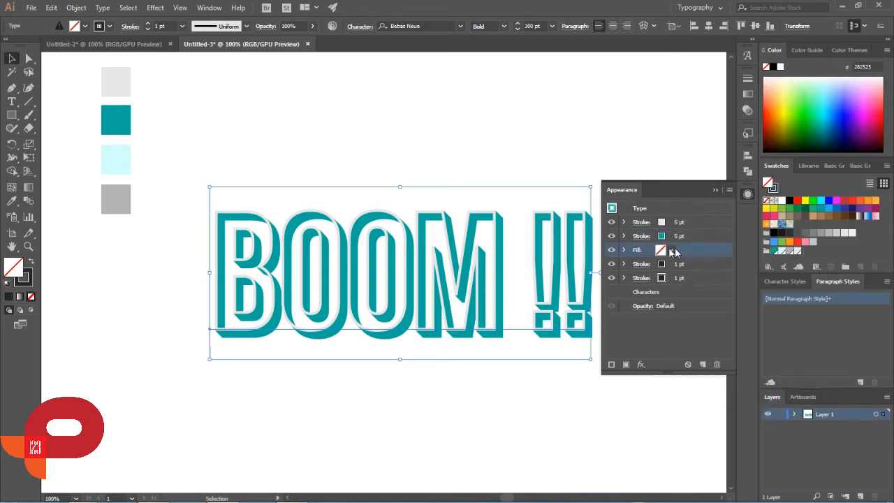
left_click(671, 249)
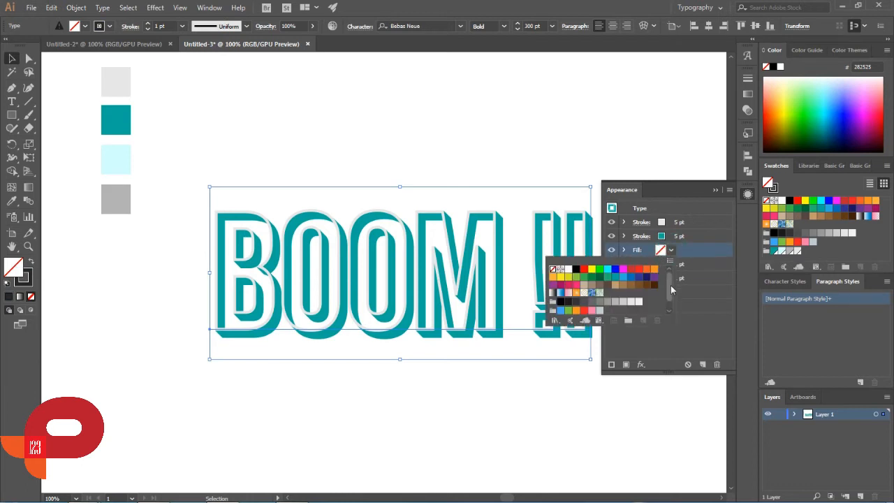
left_click_drag(671, 289, 670, 298)
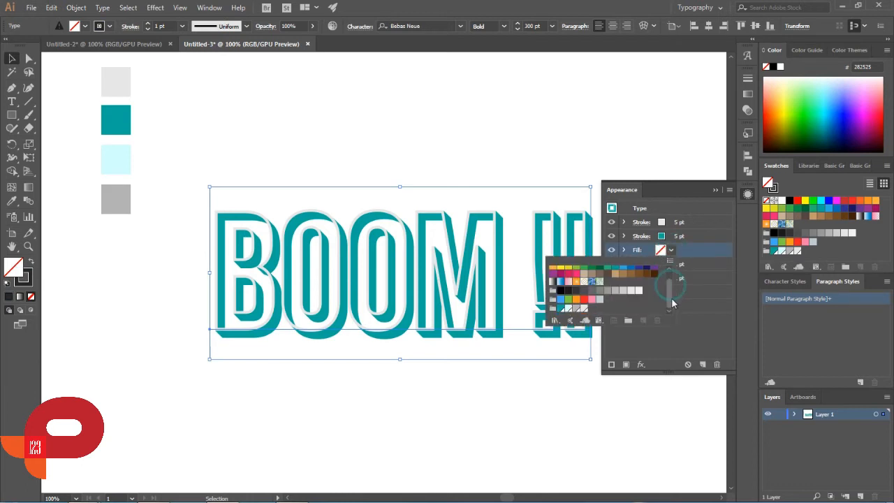
left_click(568, 309)
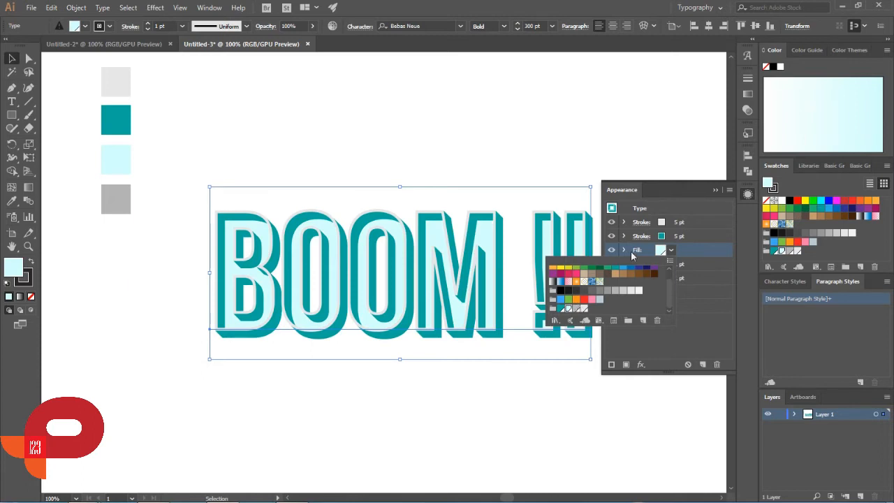
left_click(669, 253)
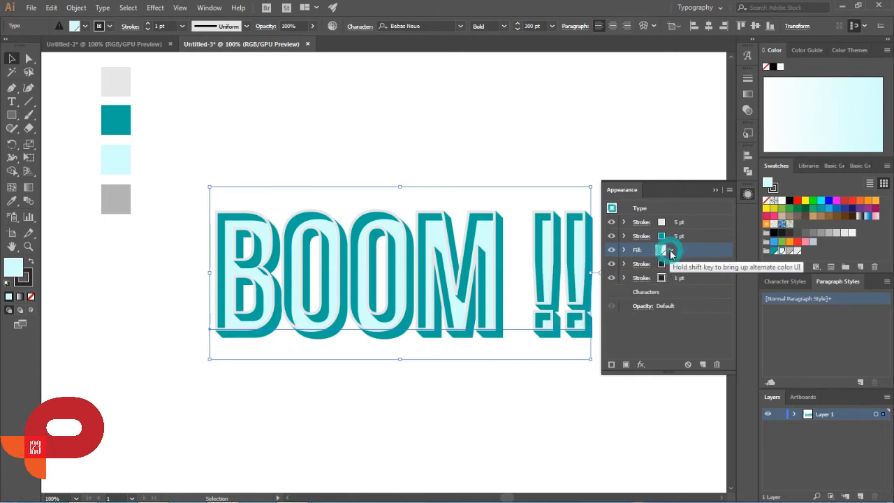
- Set the third stroke, just below the fill, to 5 pt with the grey swatch of the Retro group
left_click(673, 265)
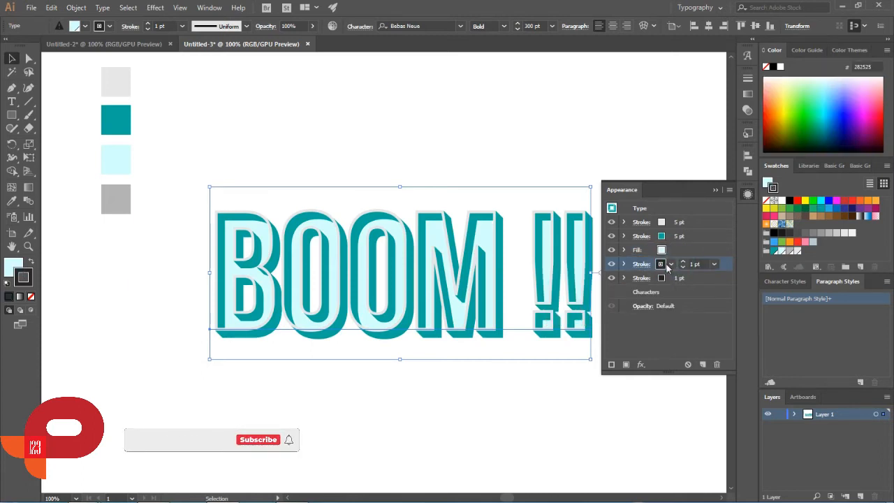
left_click(714, 265)
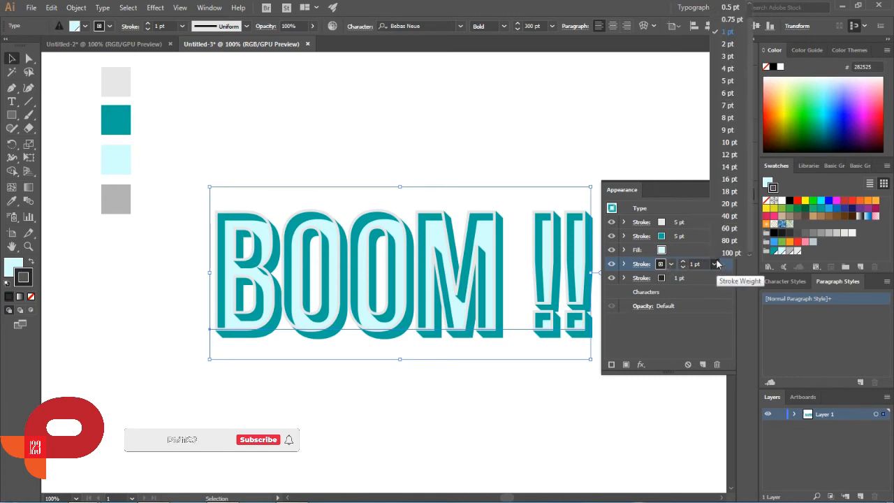
left_click(727, 80)
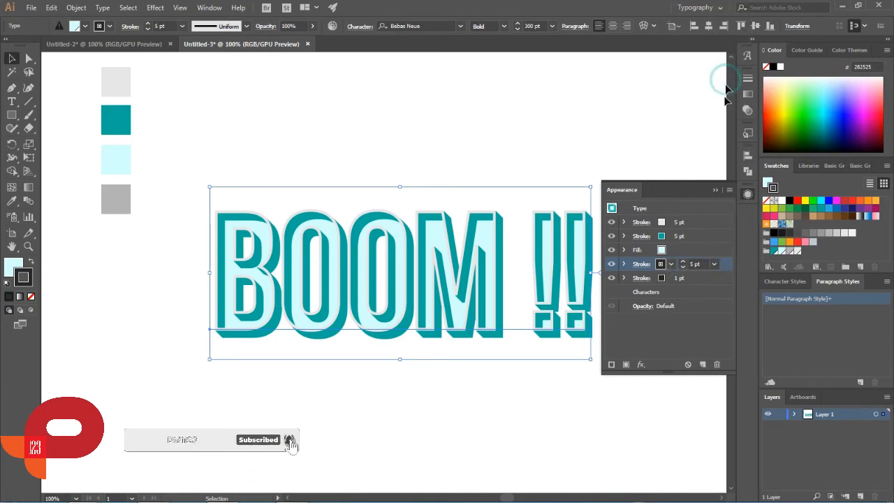
left_click(670, 265)
left_click_drag(668, 297, 671, 314)
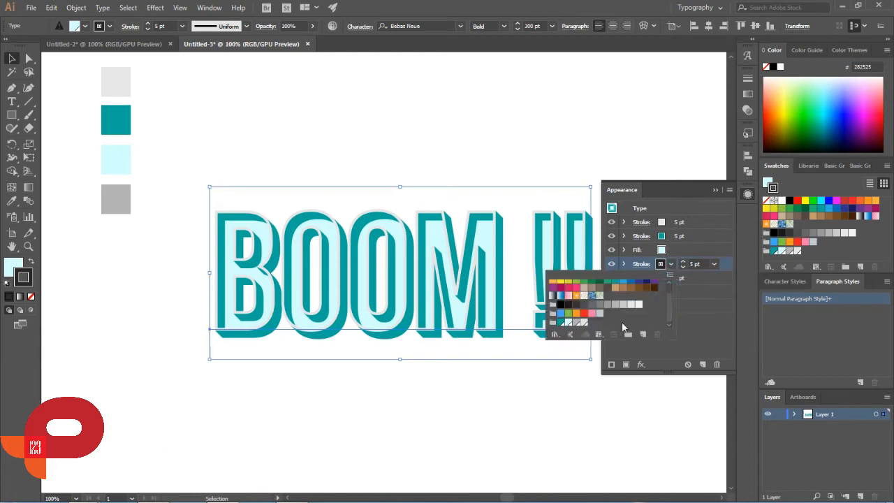
left_click(577, 323)
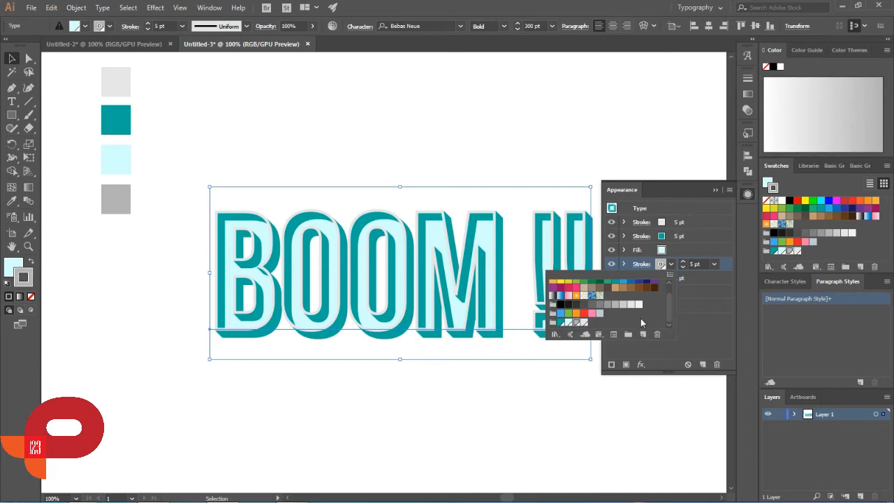
left_click(686, 345)
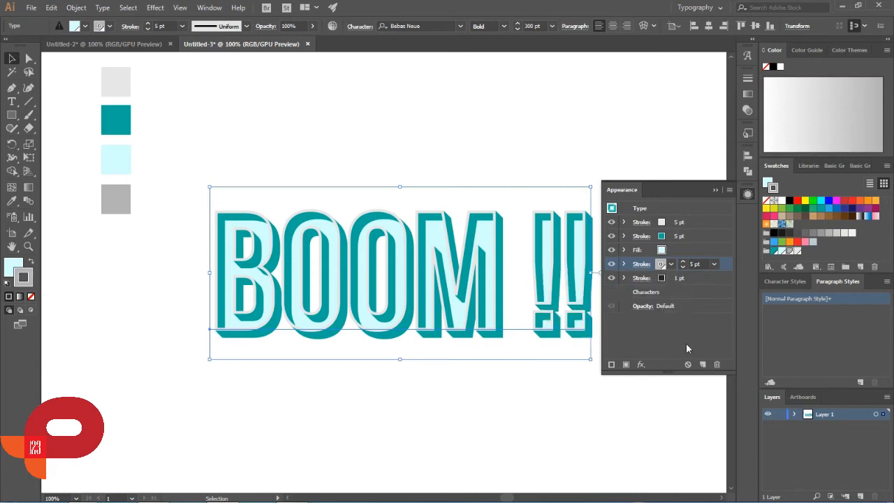
- Add a Transform effect to the grey third stroke with a 1 px horizontal and 1 px vertical move, with preview on
left_click(640, 363)
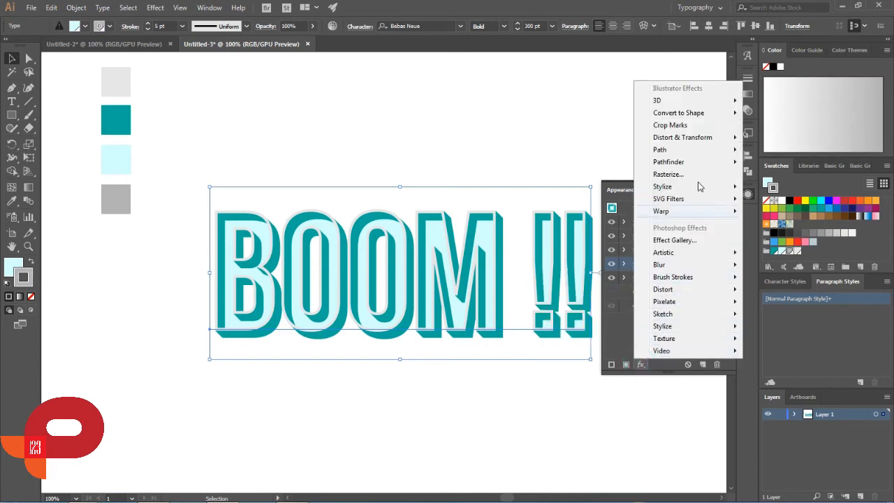
mouse_move(687, 139)
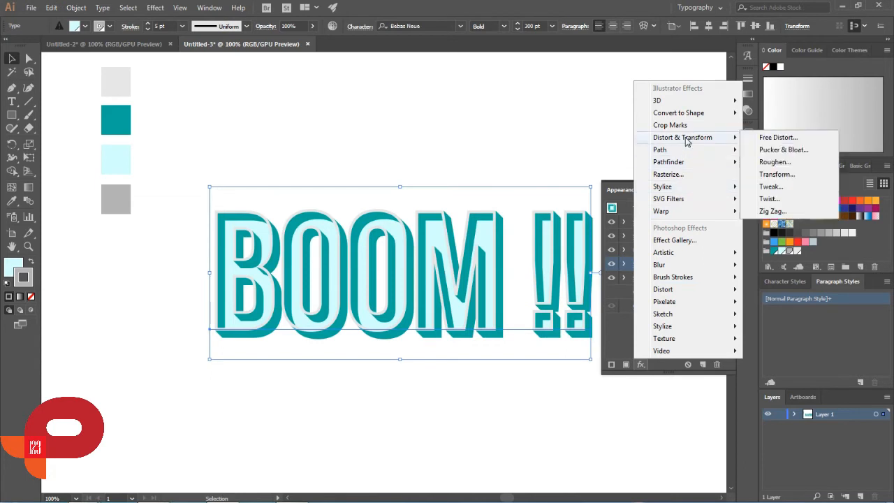
left_click(775, 174)
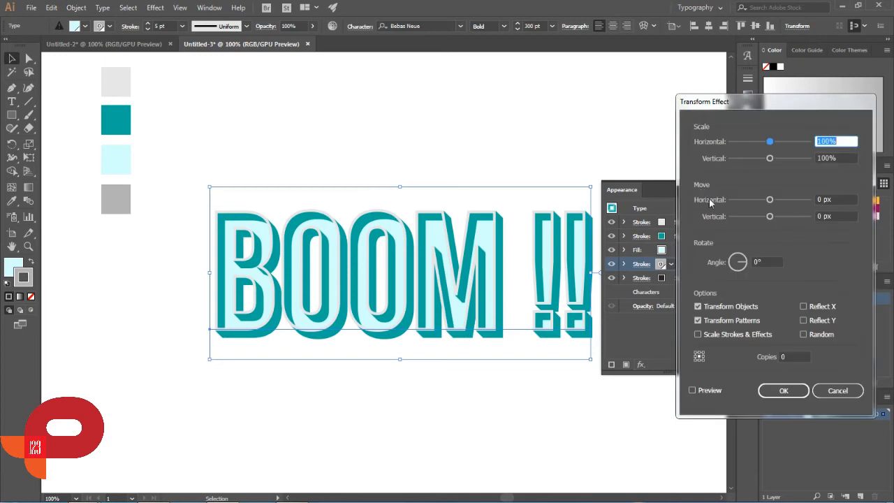
left_click(824, 199)
double_click(824, 199)
type("1")
left_click(826, 216)
key("Up")
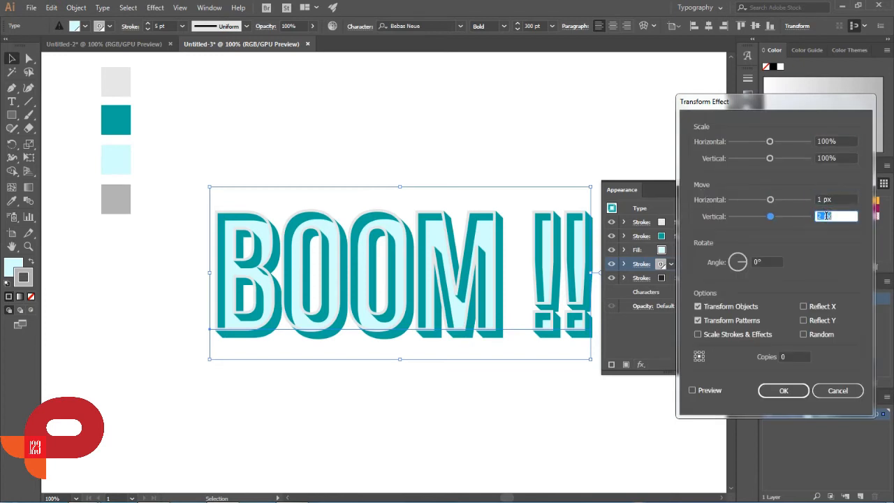
left_click(706, 390)
- Set the grey stroke's Transform effect to 20 copies and apply it
left_click(789, 356)
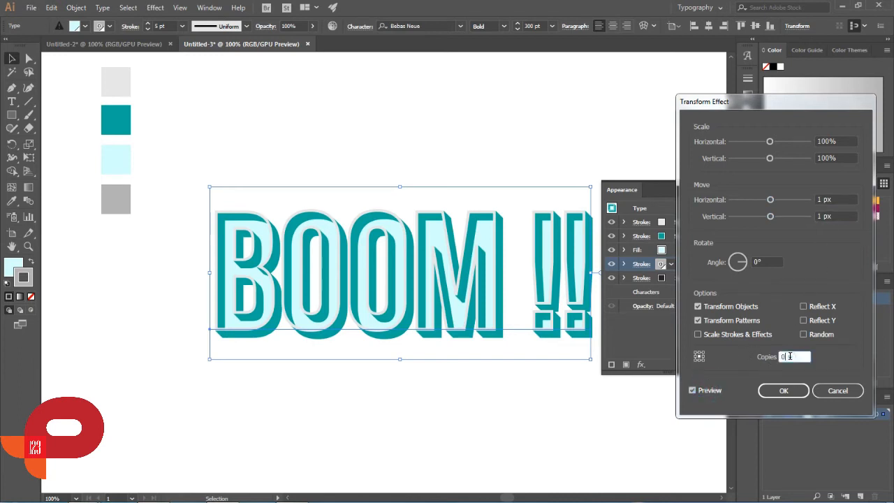
key("shift+Up")
key("Up")
key("Up")
key("Up")
key("Up")
key("Up")
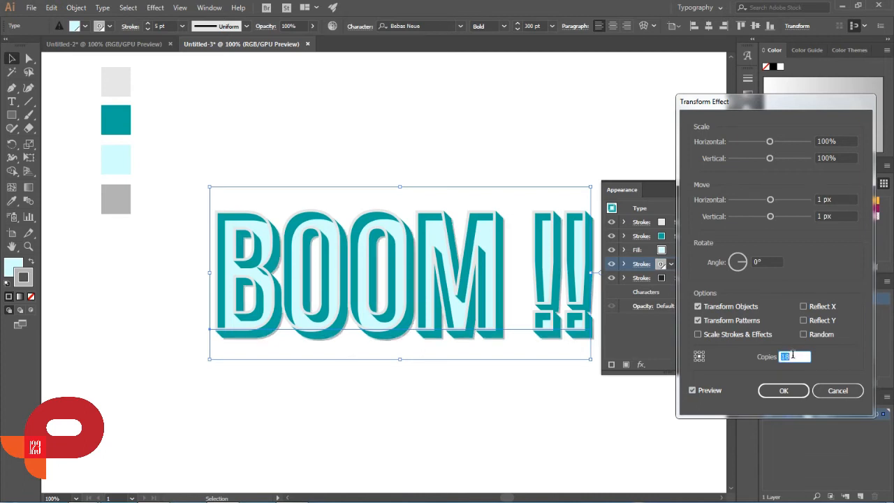
key("Up")
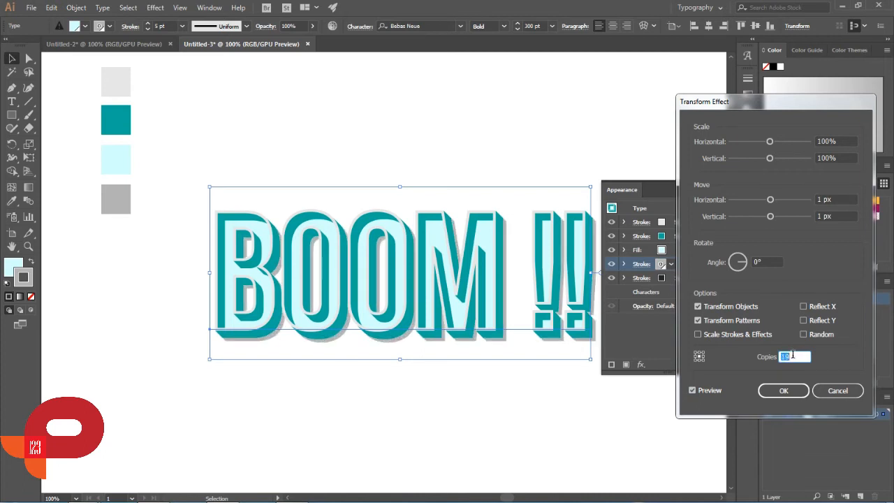
key("Up")
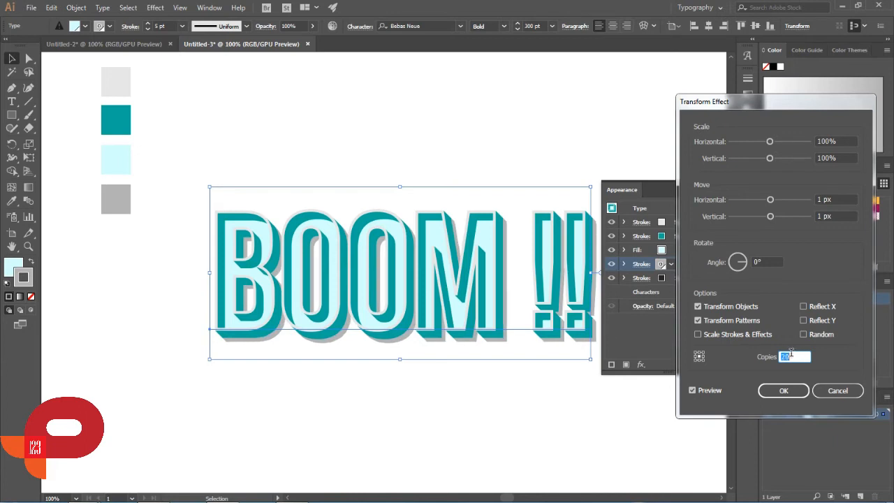
left_click(781, 393)
left_click(779, 394)
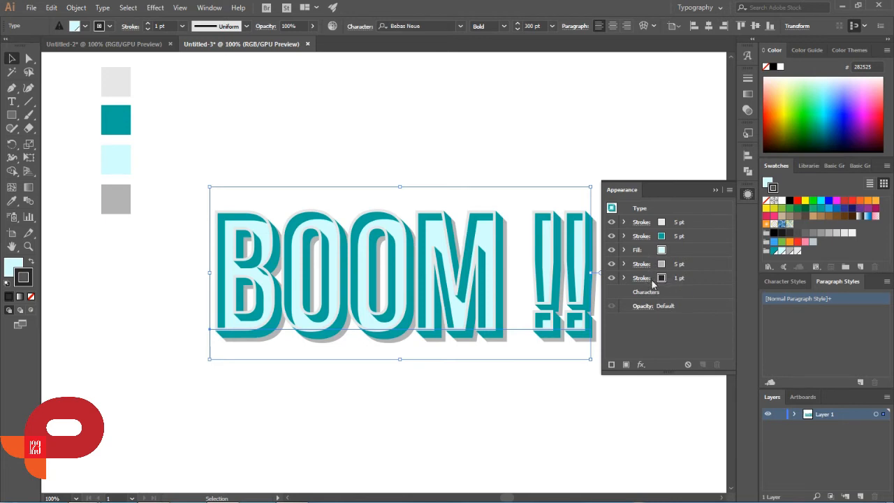
- Set the weight of the bottommost stroke of the text to 5 pt
left_click(747, 193)
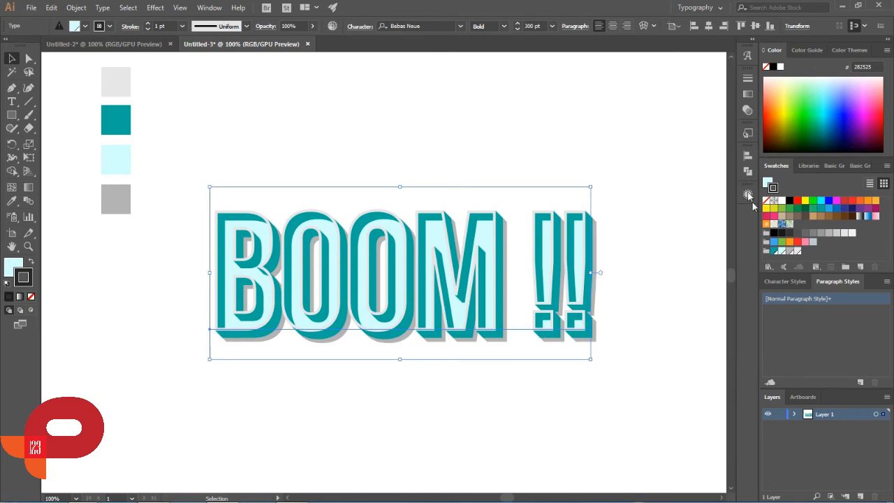
left_click(747, 192)
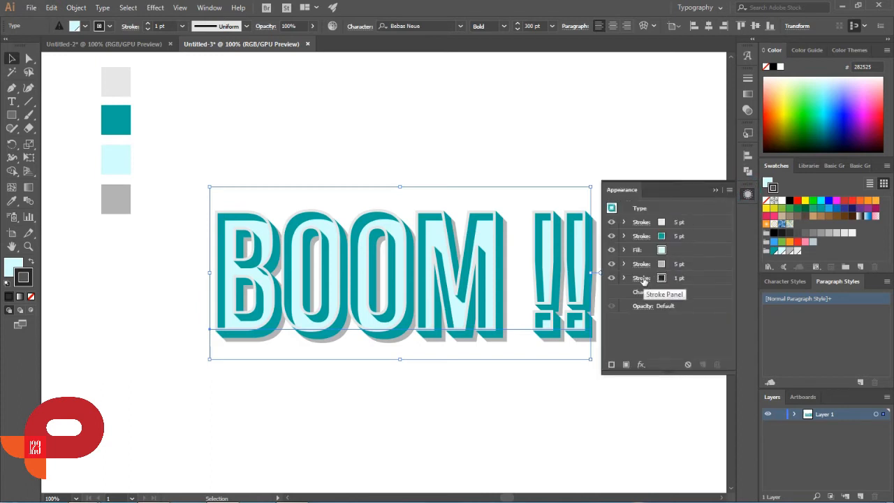
left_click(691, 280)
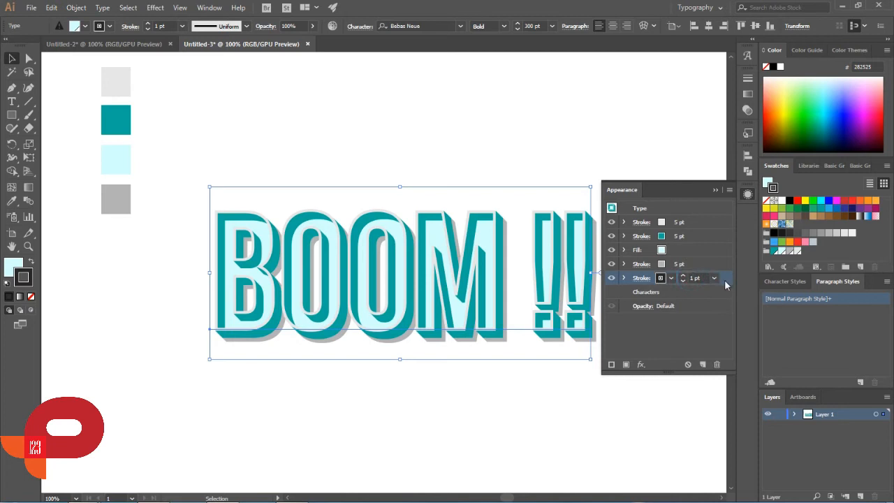
left_click(714, 277)
left_click(726, 95)
- Add a Transform effect to the dark bottommost stroke with a 1 px horizontal and 1 px vertical move, with preview on
left_click(641, 364)
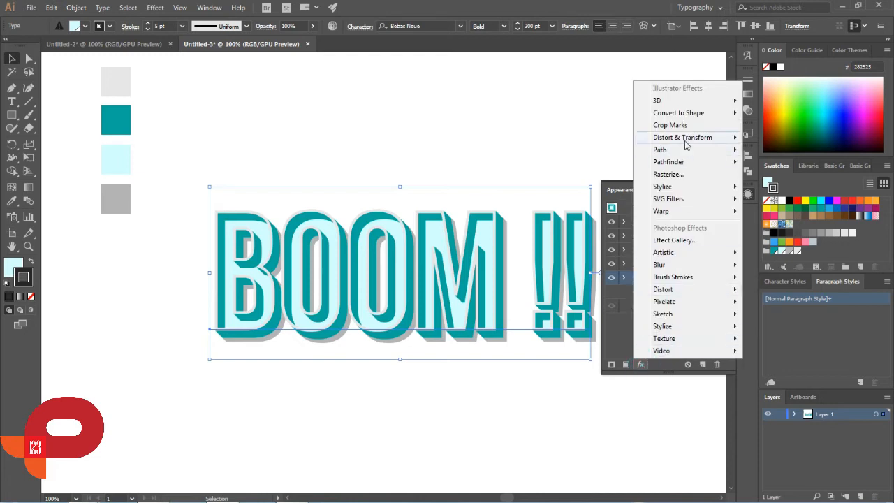
mouse_move(688, 143)
left_click(783, 175)
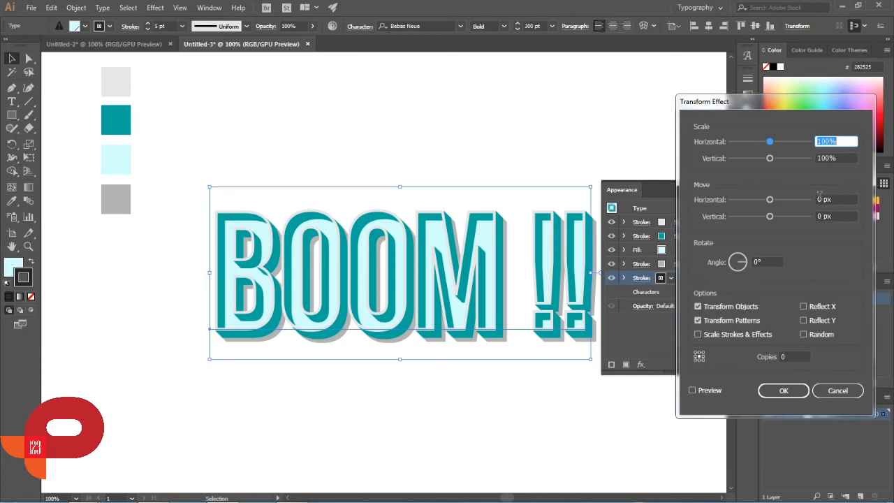
left_click(826, 198)
type("1")
left_click(837, 216)
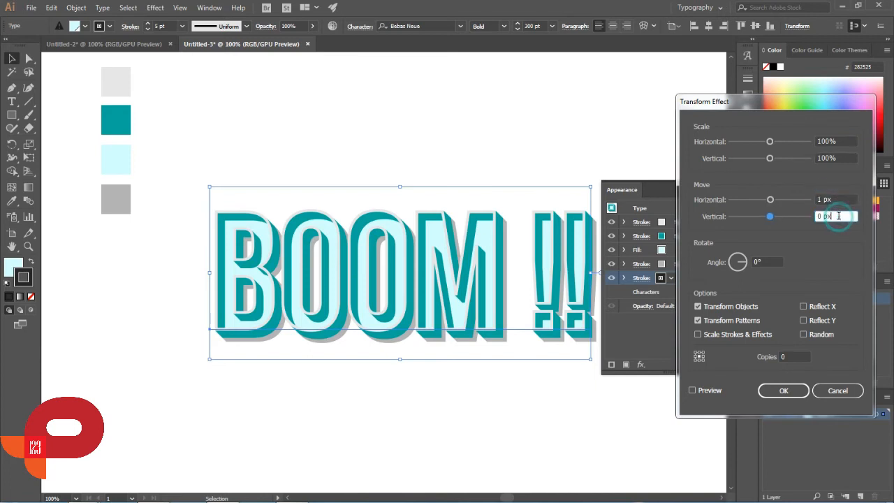
left_click(692, 390)
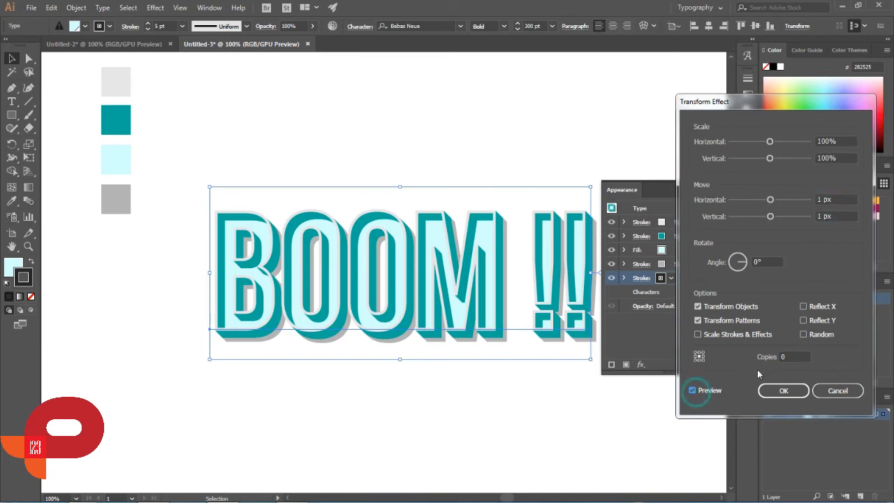
- Raise the copies of the dark stroke's Transform effect until its shadow extends well beyond the grey one, and apply it
left_click(787, 355)
type("2")
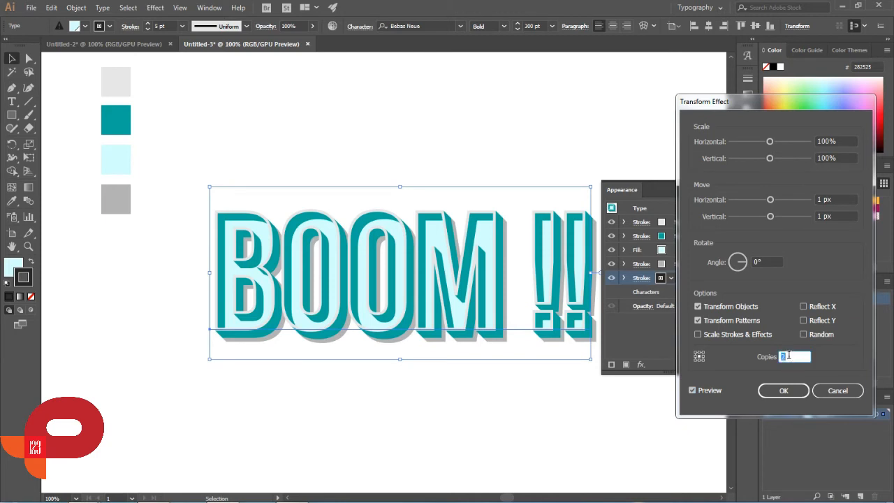
key("Up")
key("Up")
key("Up")
key("Up")
key("Up")
key("Up")
key("Up")
key("Up")
key("Up")
key("Up")
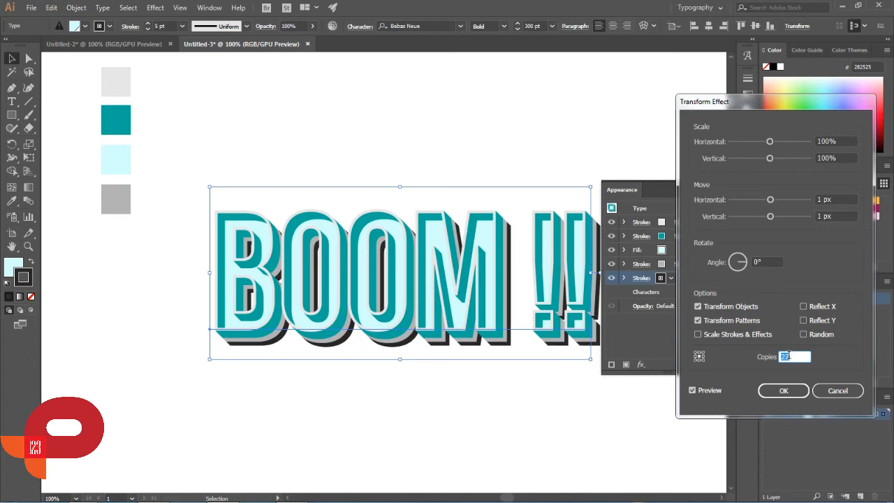
key("Up")
key("Up")
key("Up")
key("Up")
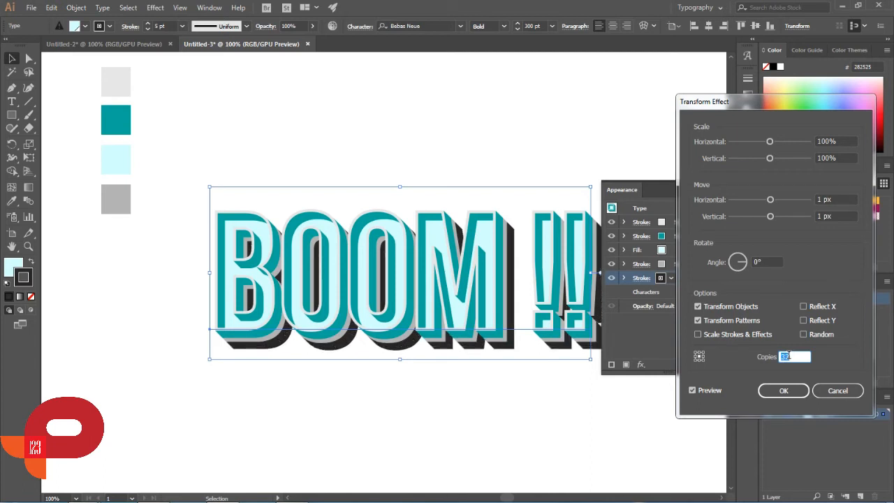
left_click(784, 390)
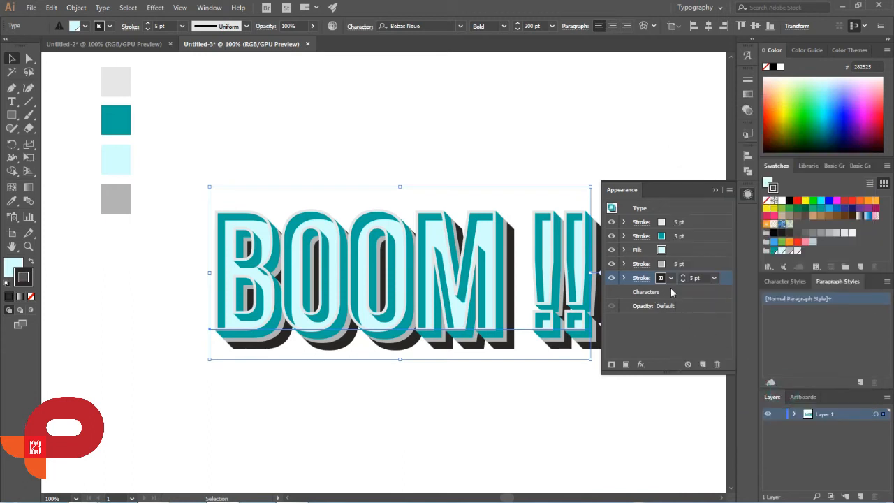
- Lower the opacity of the dark bottommost stroke to 12%
left_click(624, 278)
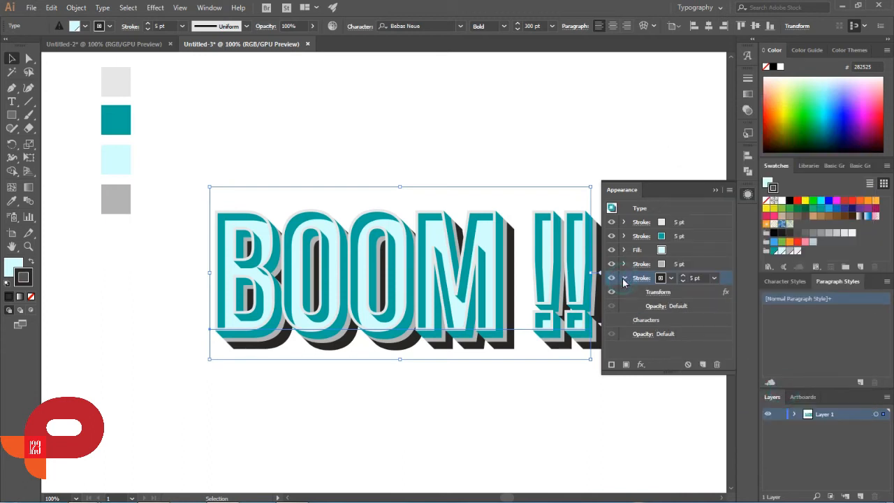
left_click(659, 308)
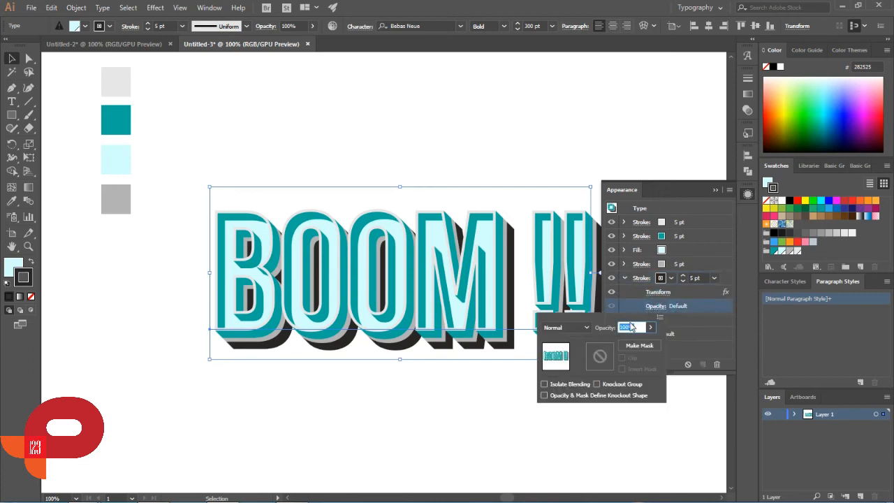
left_click(651, 328)
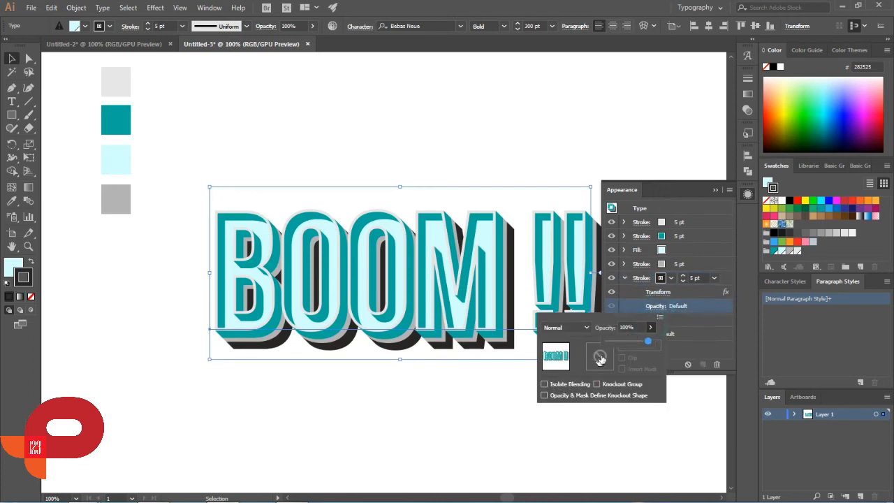
left_click(624, 341)
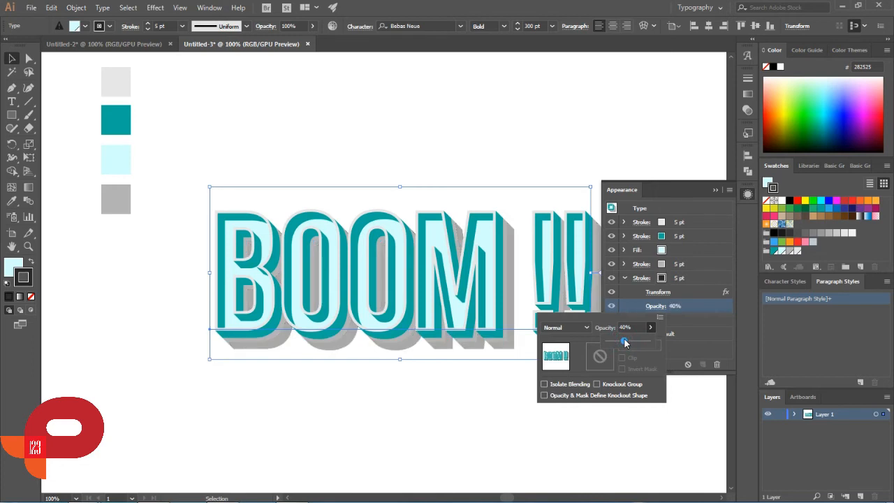
left_click_drag(624, 342, 614, 344)
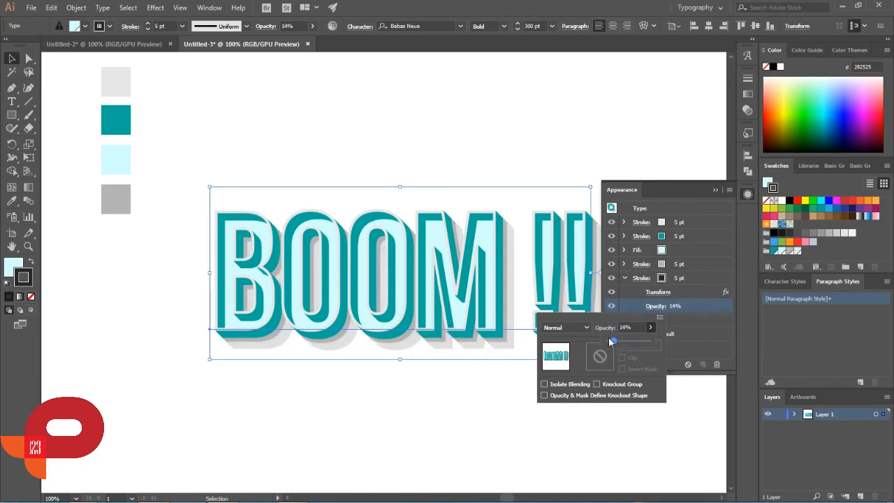
left_click(630, 327)
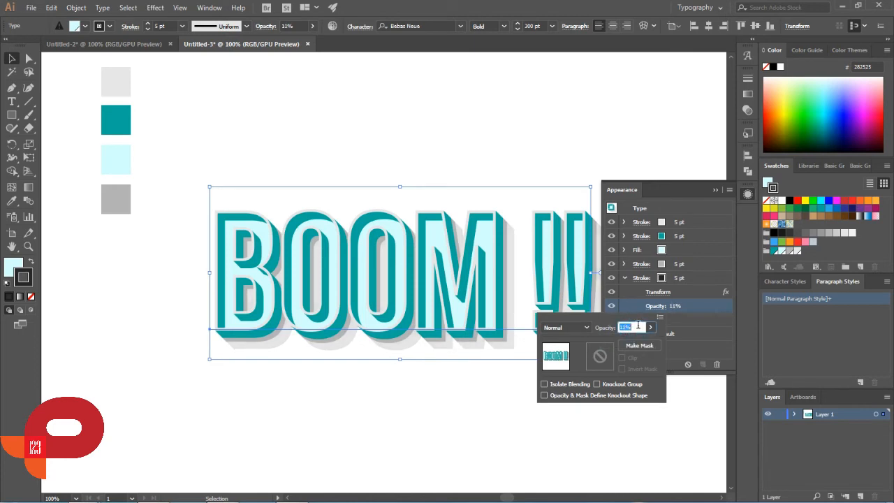
key("Up")
left_click(708, 345)
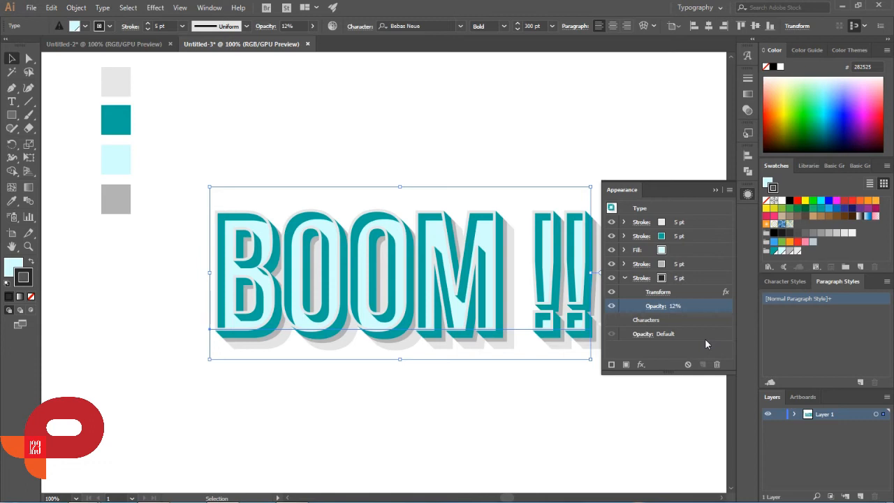
left_click(624, 278)
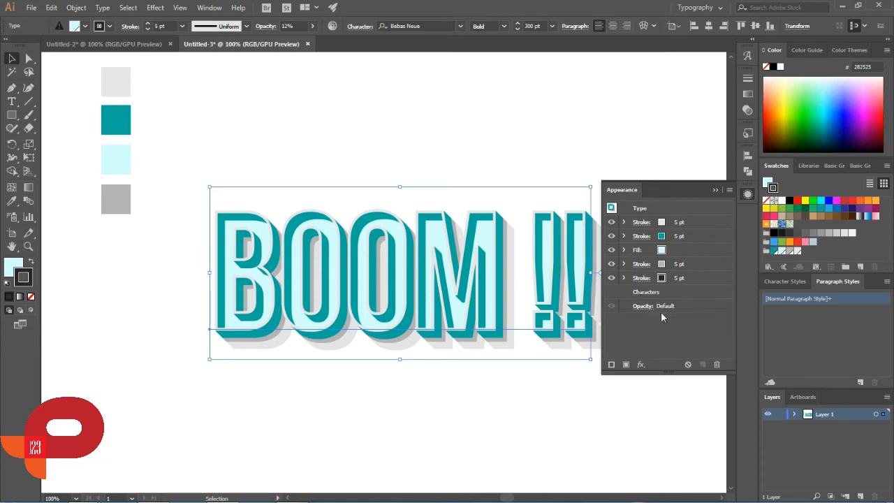
- Add a second fill above the text's existing fill and open the Basic Graphics_Dots pattern library for it
left_click(682, 249)
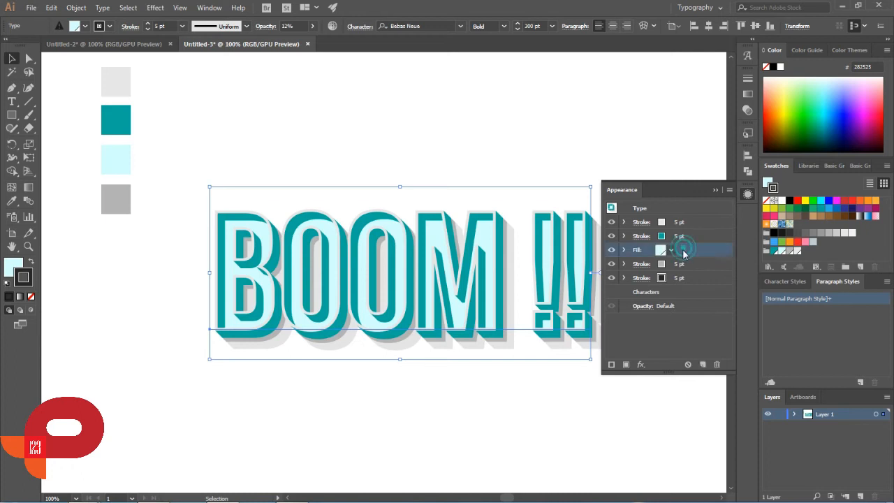
left_click(625, 364)
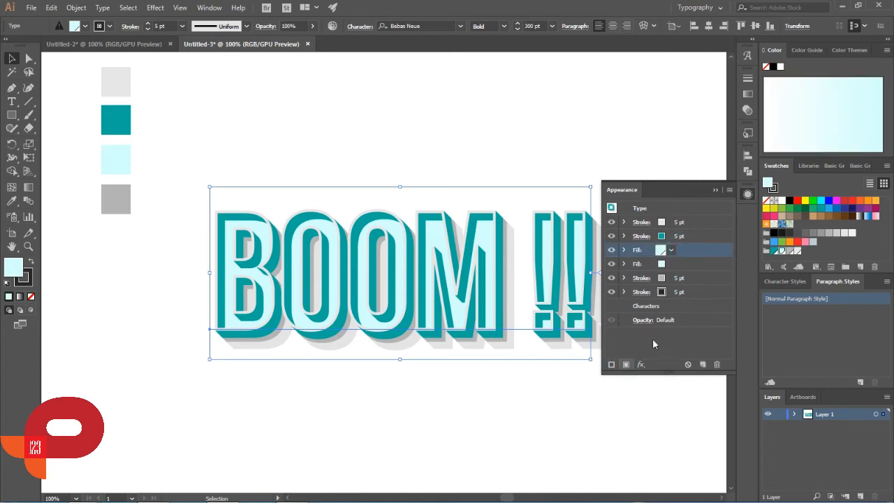
left_click(671, 251)
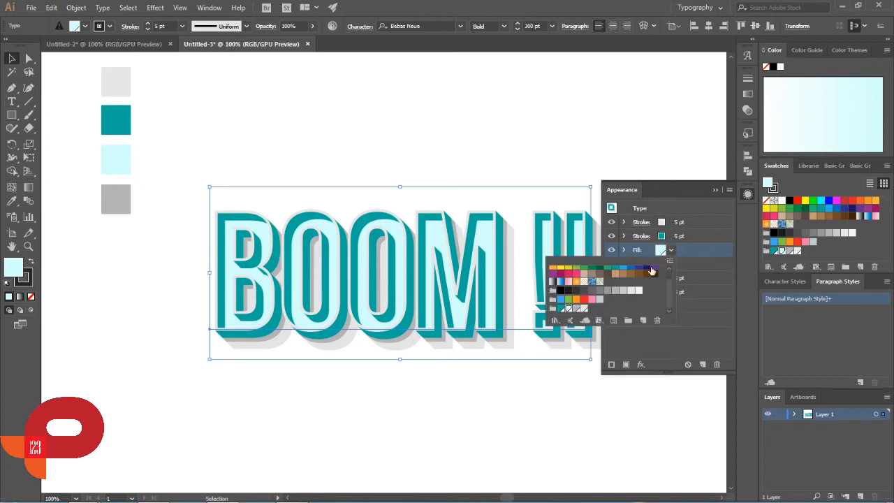
left_click(555, 320)
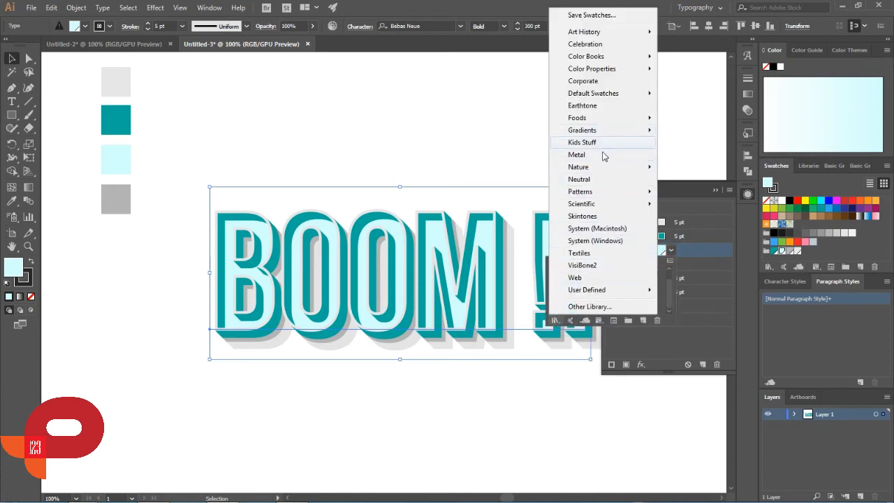
mouse_move(602, 192)
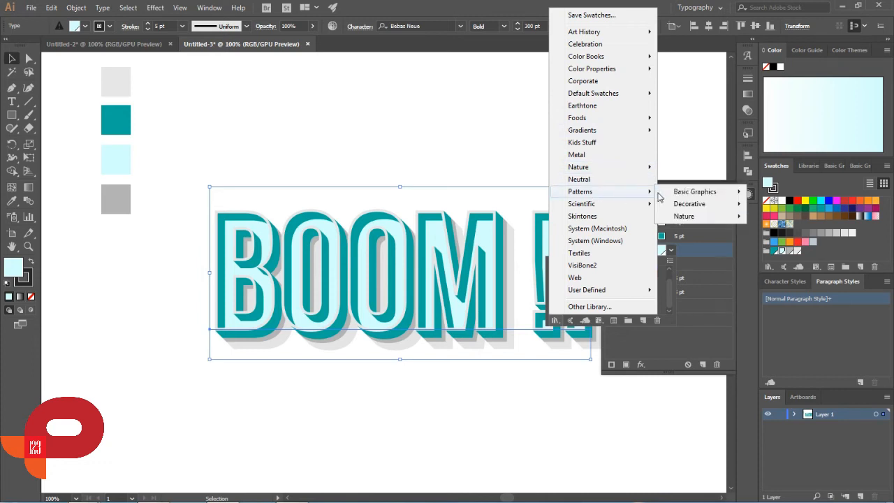
mouse_move(698, 191)
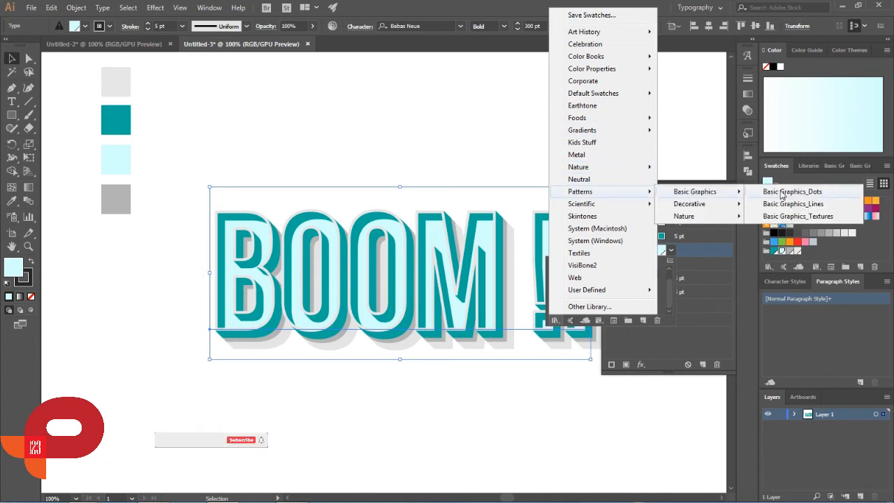
left_click(781, 195)
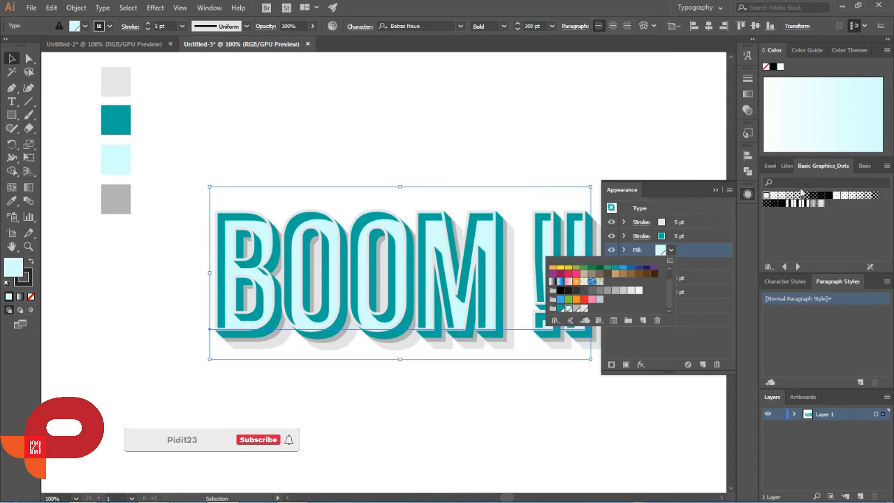
- Apply the 10 dpi 20% dot pattern to the new upper fill of the text
left_click(776, 200)
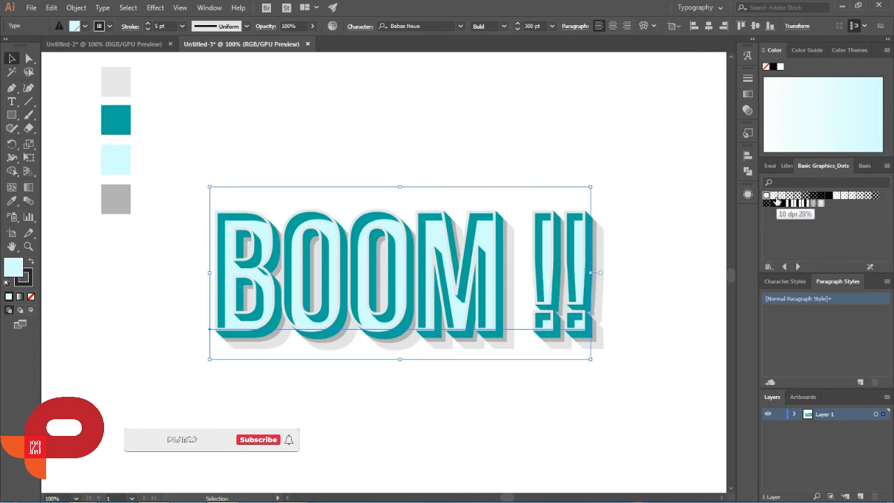
left_click(774, 198)
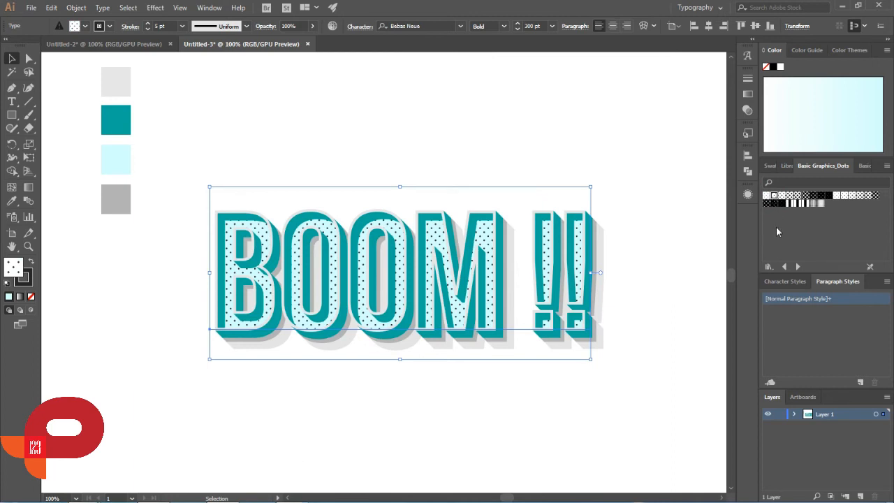
left_click(776, 227)
- Delete the four colour sample squares beside the text
left_click(682, 266)
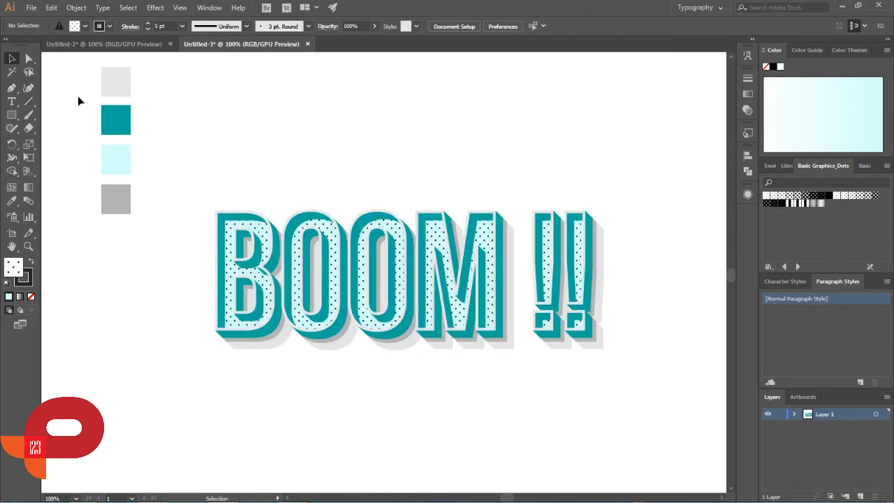
left_click_drag(80, 76, 149, 243)
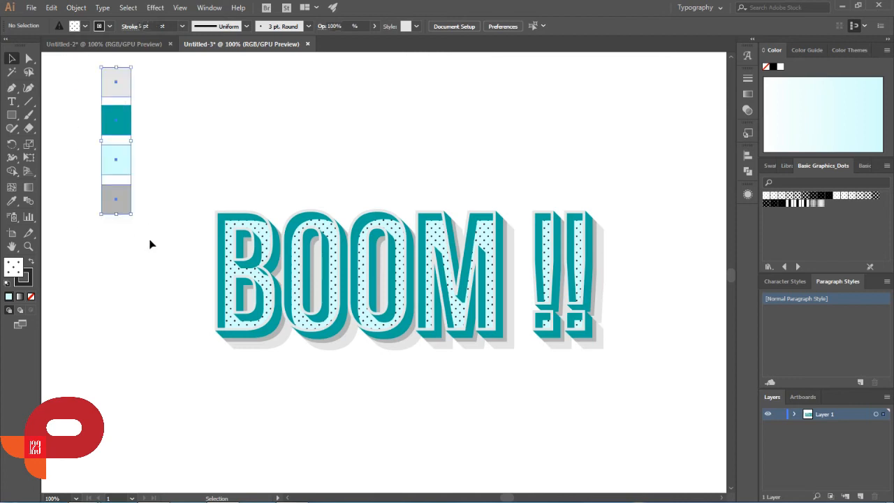
key("Delete")
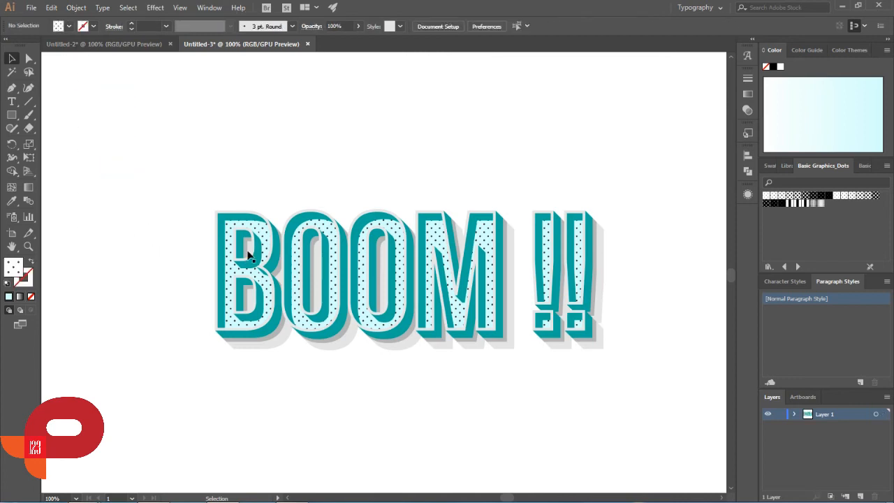
- Shear the "BOOM !!" text vertically with Free Transform so that its baseline rises towards the exclamation marks
left_click(255, 281)
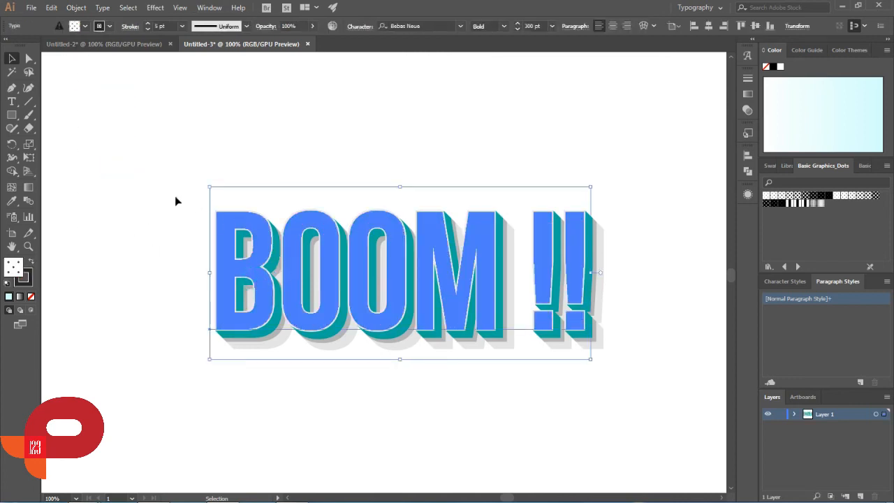
left_click(29, 157)
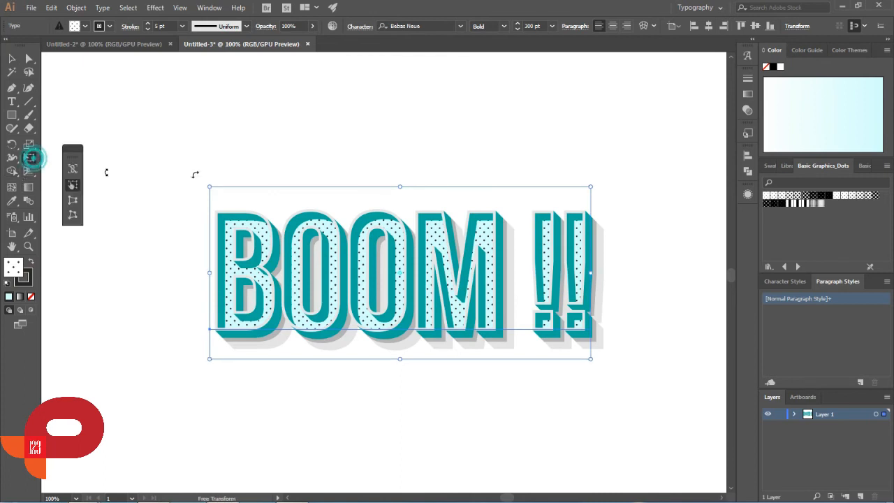
left_click_drag(588, 267, 594, 229)
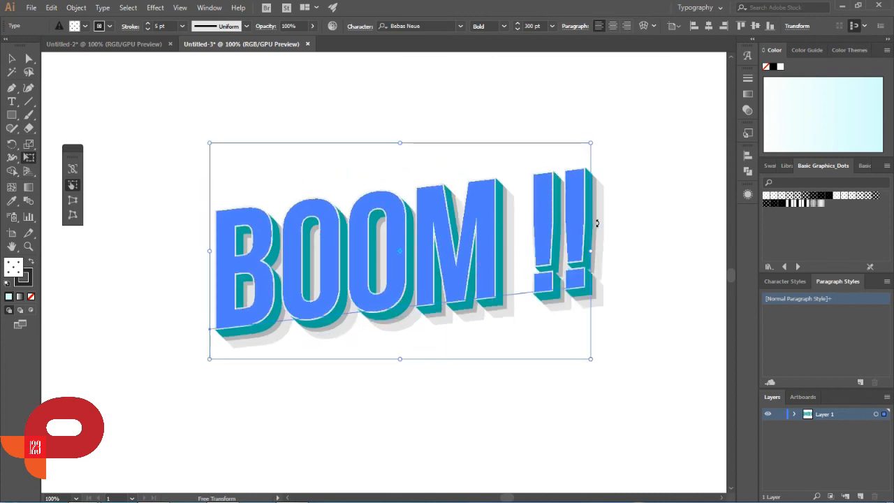
- Draw a large background rectangle covering the whole text area and remove its stroke
left_click(12, 115)
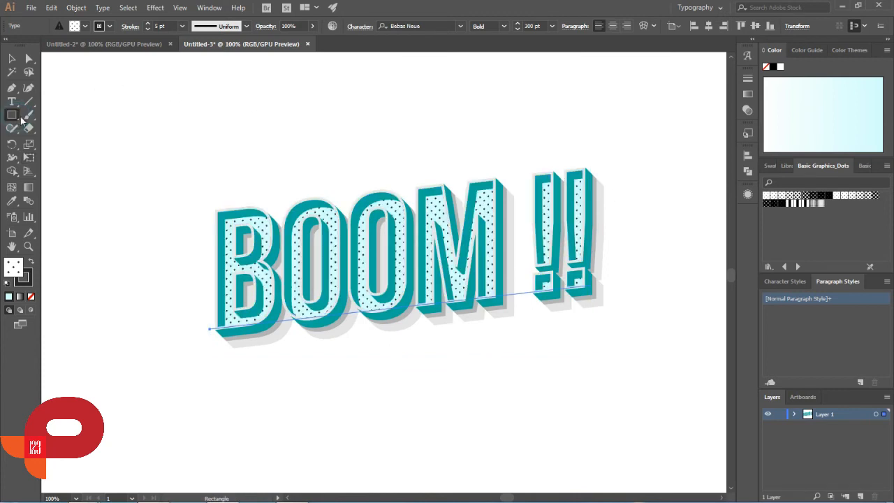
left_click_drag(56, 78, 712, 482)
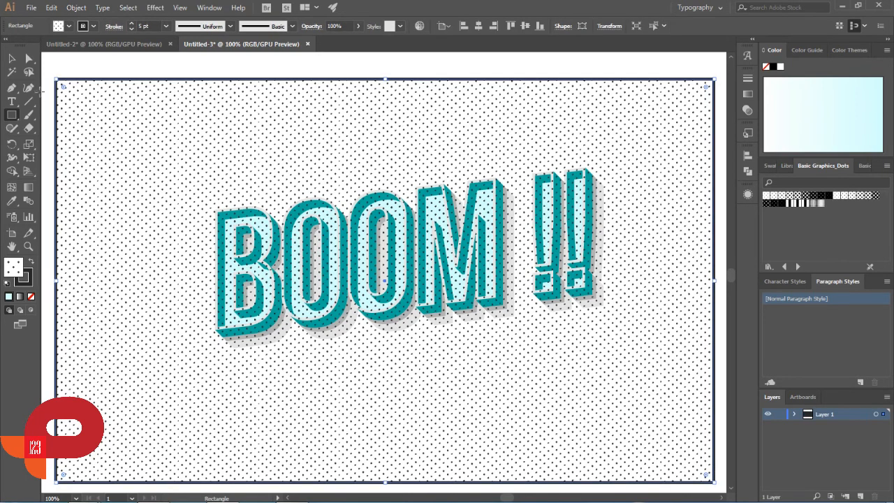
left_click(12, 59)
left_click(26, 281)
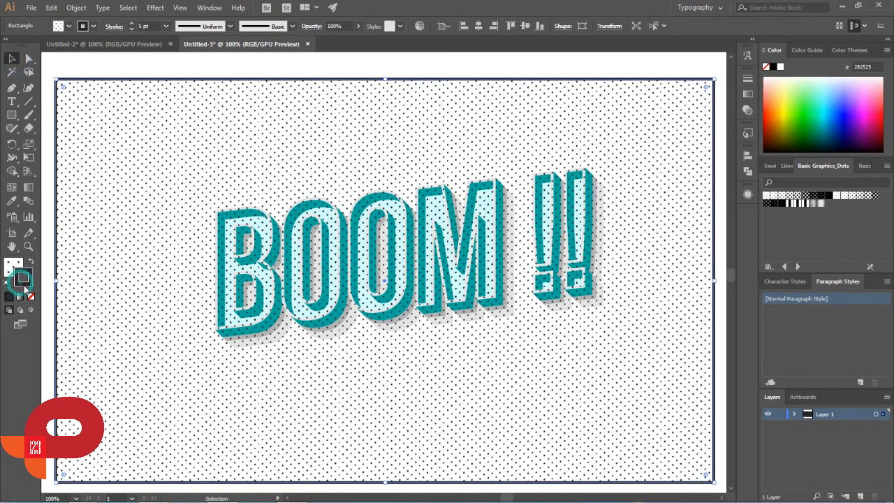
left_click(30, 296)
left_click(15, 265)
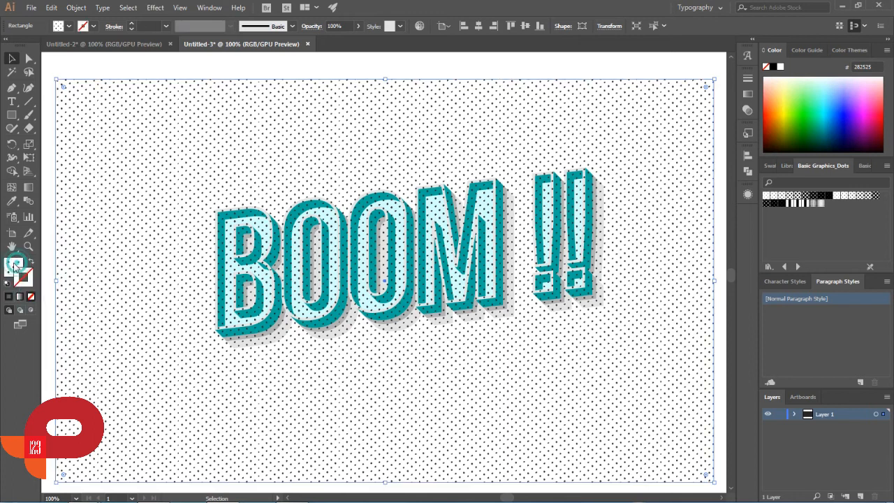
- Send the background rectangle behind the "BOOM !!" text with Arrange > Send to Back
right_click(101, 236)
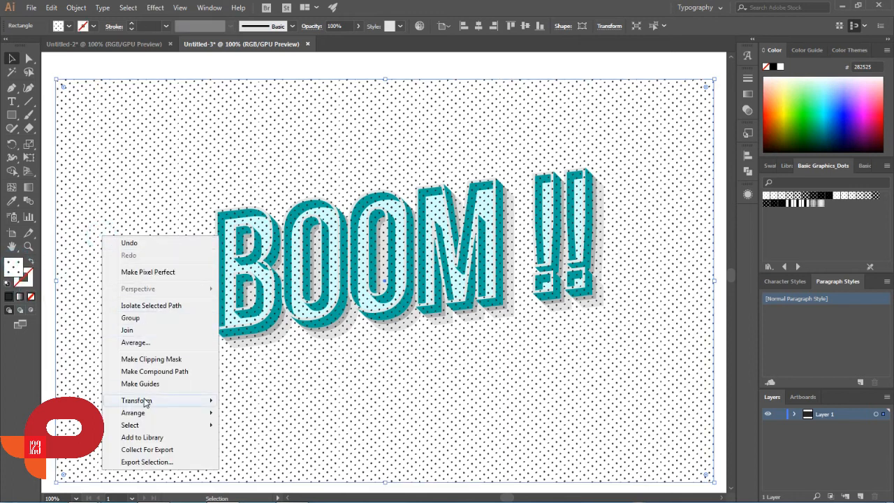
mouse_move(170, 416)
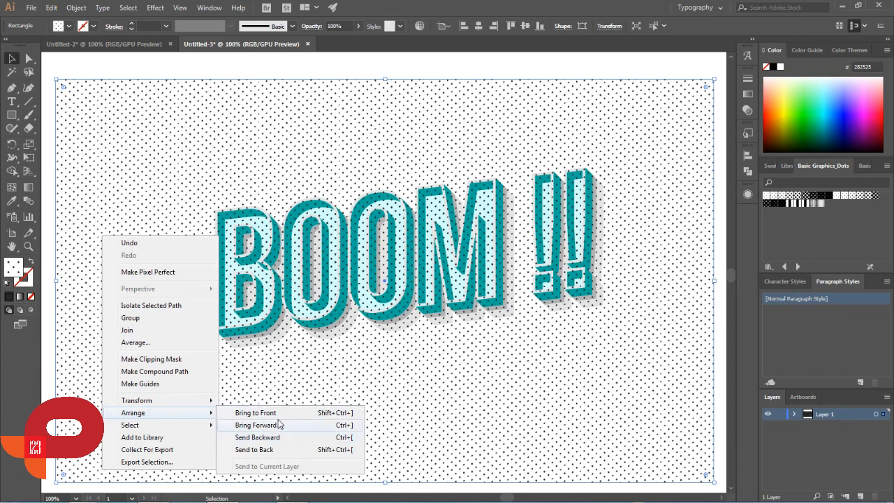
left_click(280, 447)
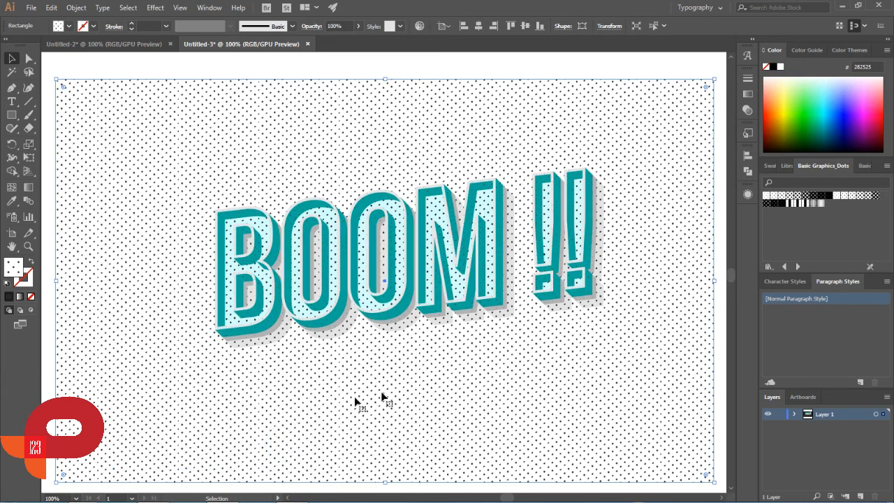
- Fill the background rectangle with the solid light cyan c5fffd
left_click(468, 369)
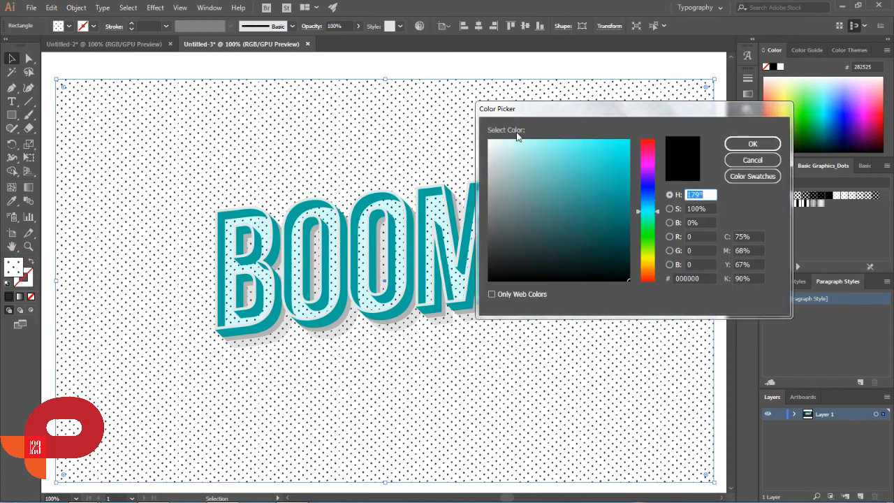
left_click_drag(514, 150, 517, 137)
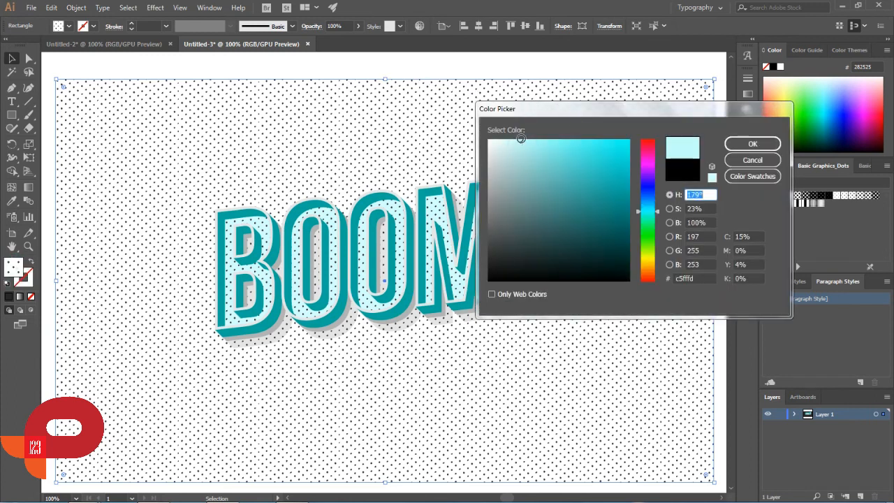
left_click(744, 144)
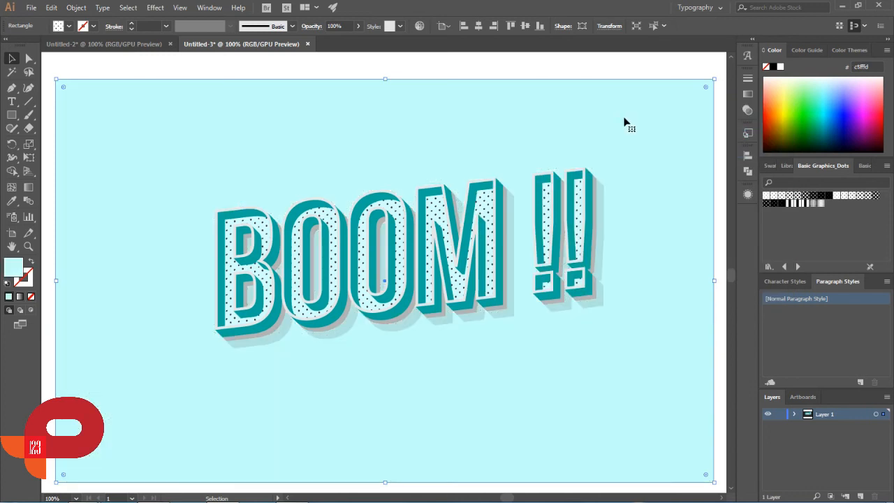
left_click(92, 70)
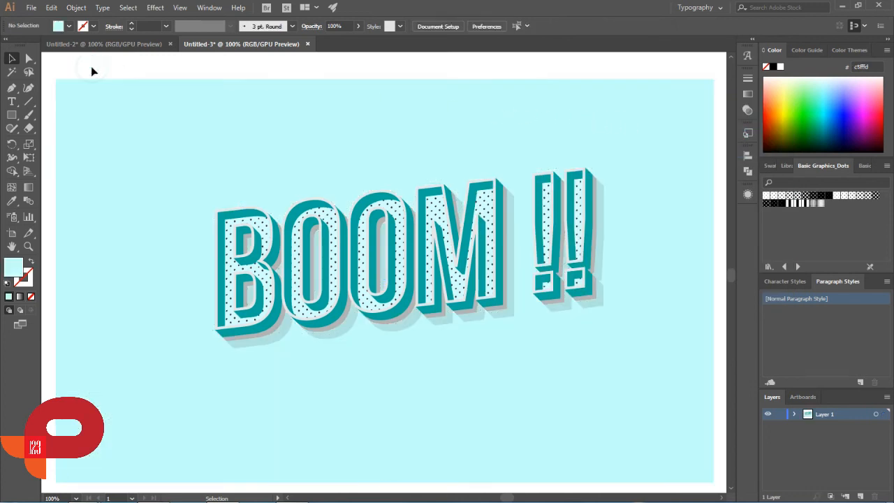
- Load the Basic Graphics_Lines pattern library and fill the background rectangle with its first horizontal line pattern
mouse_move(370, 223)
left_mouse_down()
mouse_move(353, 209)
mouse_move(364, 249)
mouse_move(384, 207)
mouse_move(365, 193)
mouse_move(353, 206)
mouse_move(361, 215)
left_mouse_up()
left_click_drag(448, 219, 433, 193)
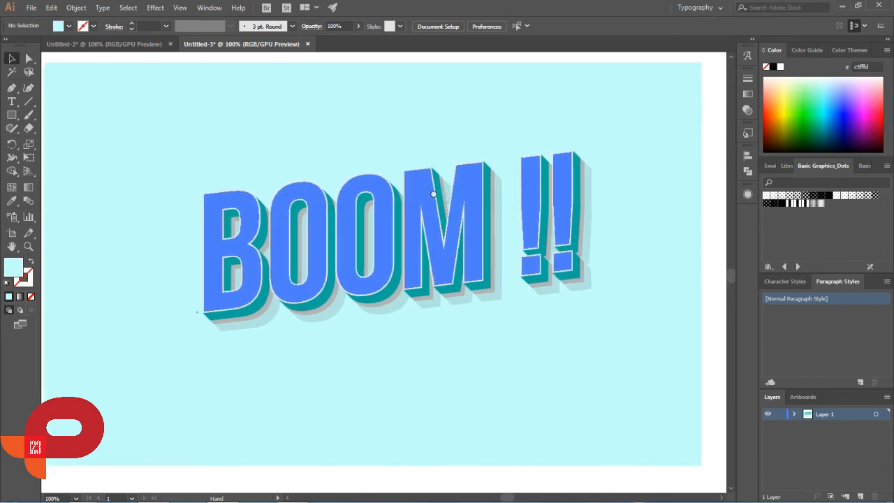
left_click(562, 229)
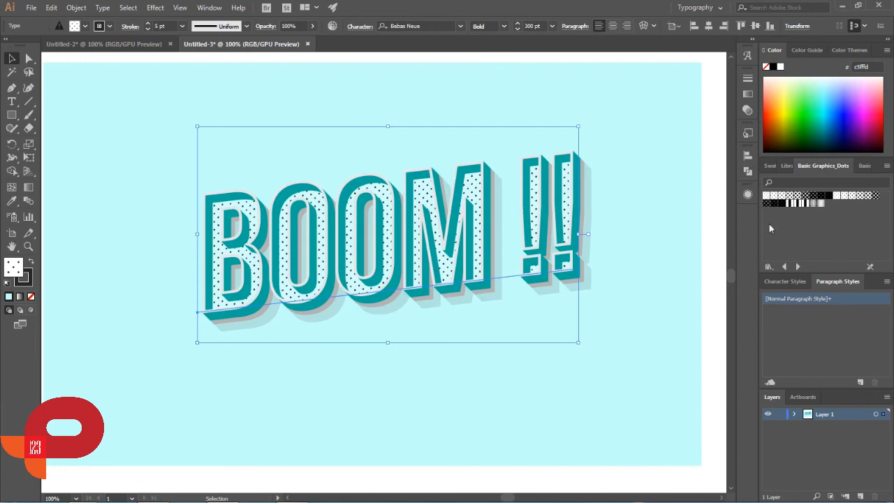
left_click(768, 267)
left_click(674, 286)
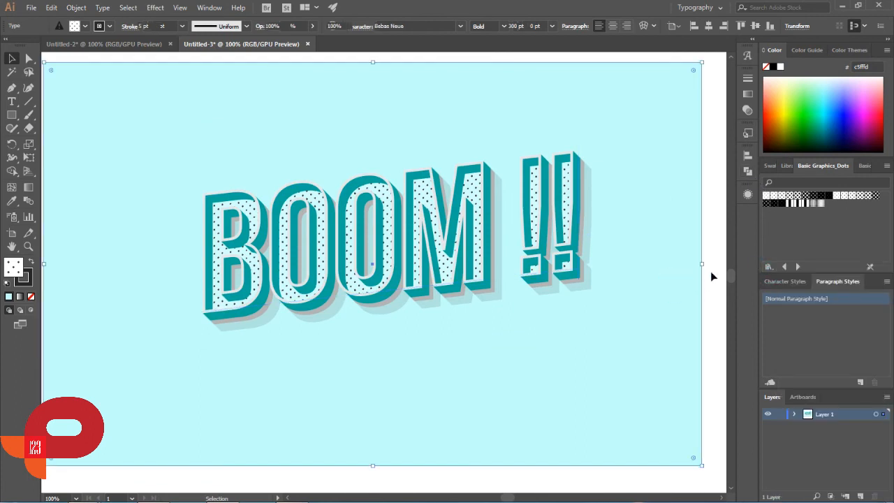
left_click(768, 267)
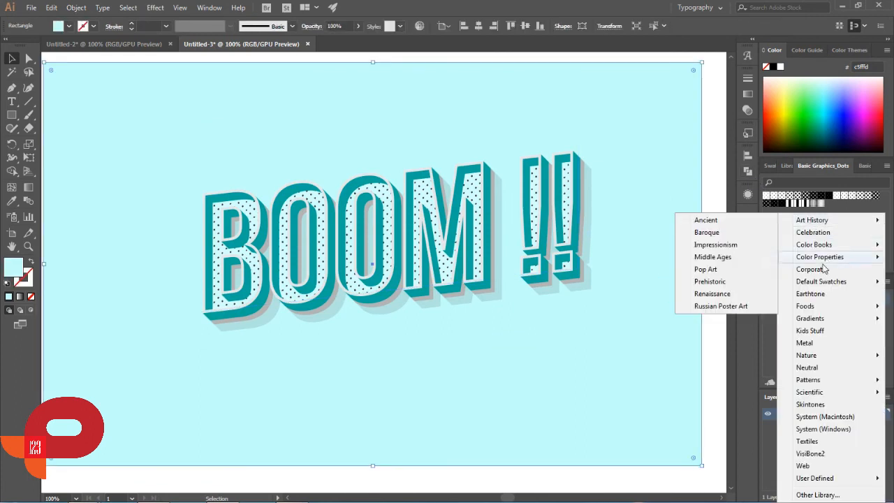
mouse_move(800, 381)
mouse_move(740, 388)
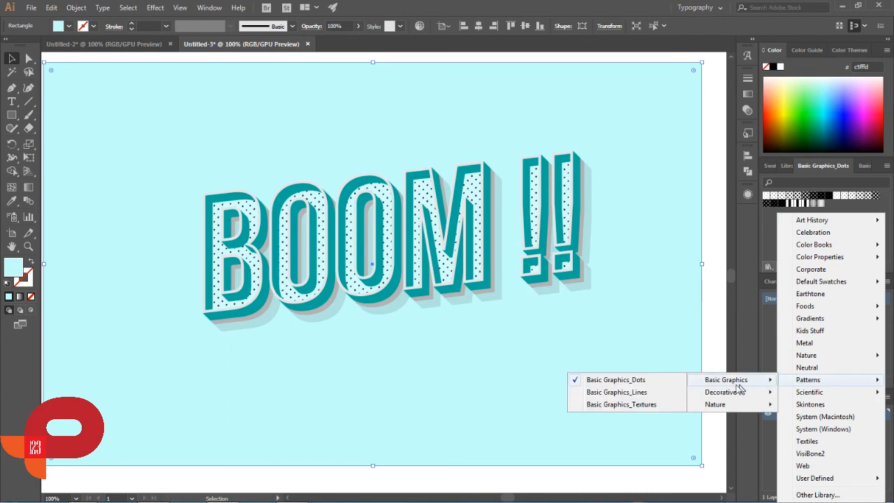
left_click(607, 391)
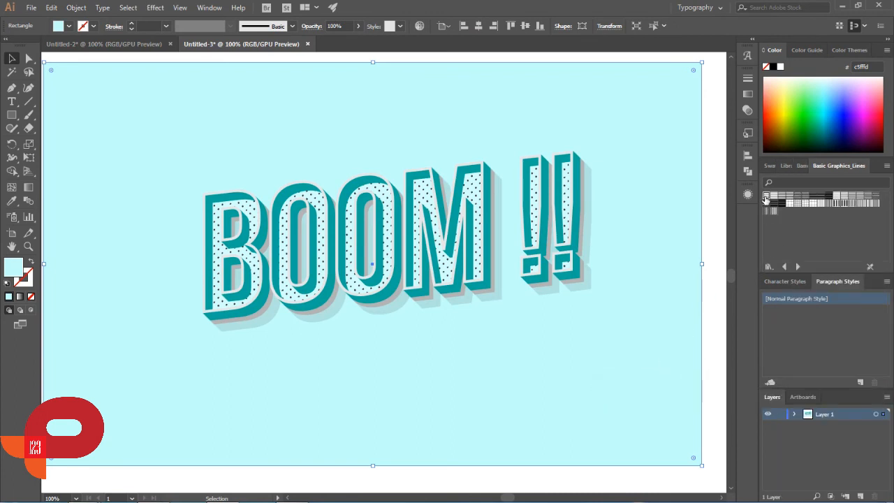
left_click(765, 198)
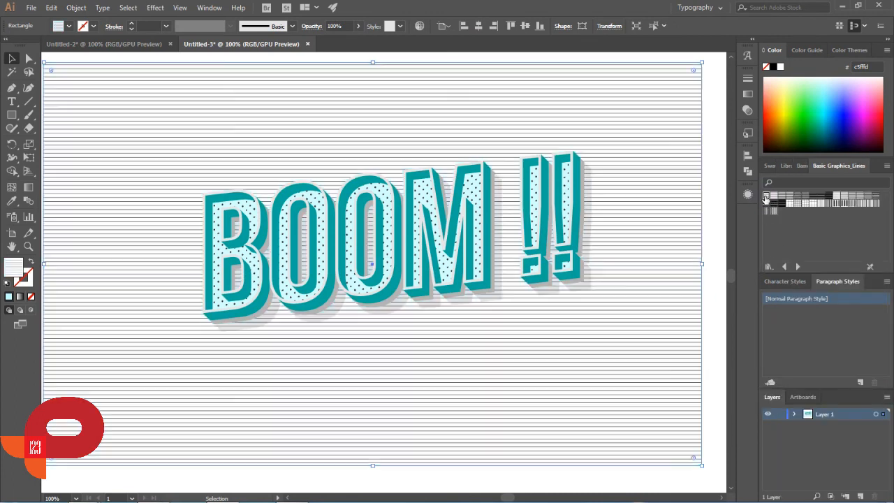
left_click(714, 274)
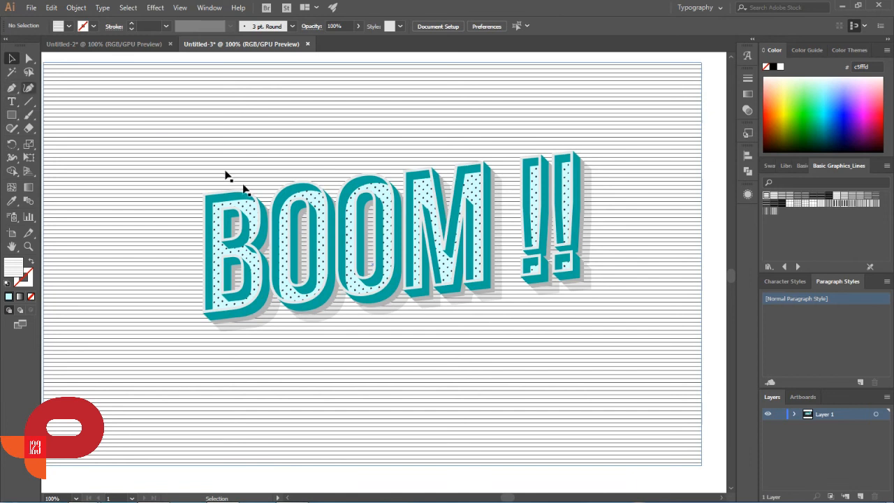
- Move the "BOOM !!" text up on the background, paste a copy of it in front and place the copy directly below
left_click(314, 241)
left_click_drag(314, 241, 296, 167)
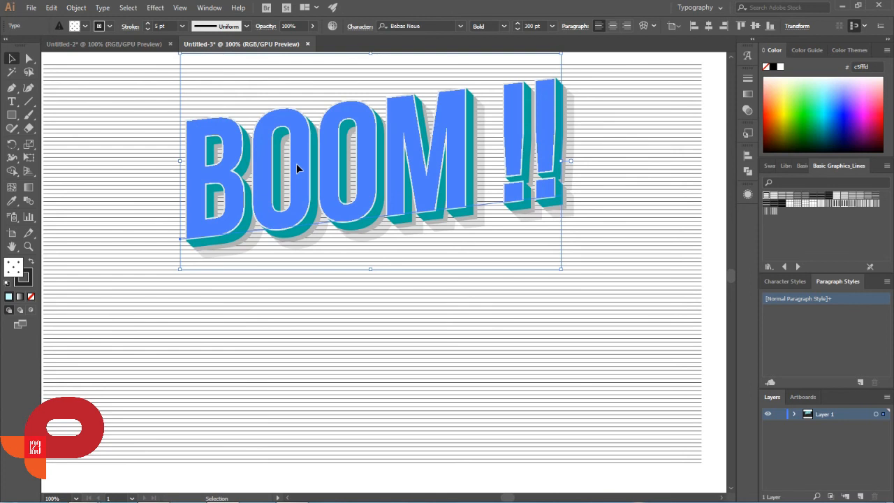
right_click(296, 165)
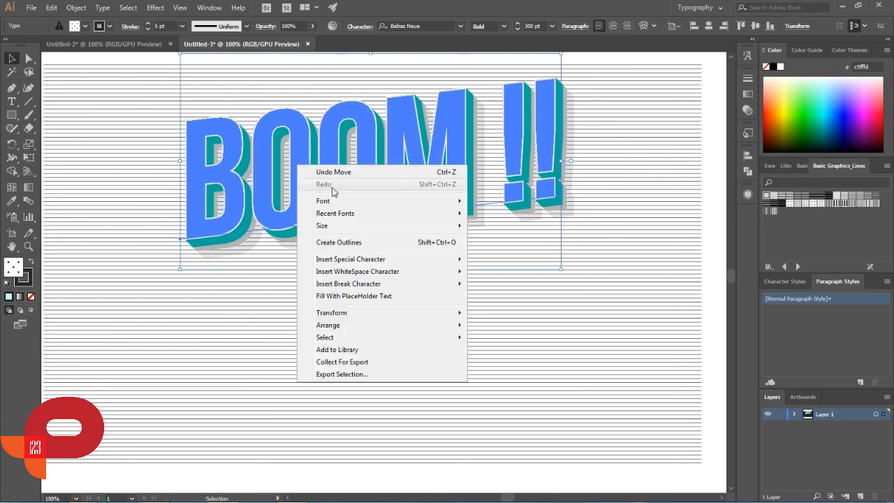
left_click(70, 9)
left_click(72, 8)
left_click(51, 8)
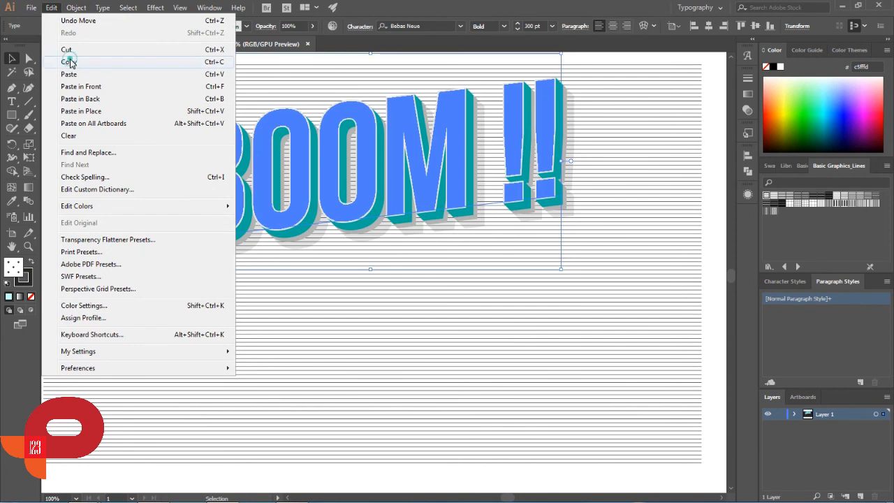
left_click(69, 62)
key("ctrl+f")
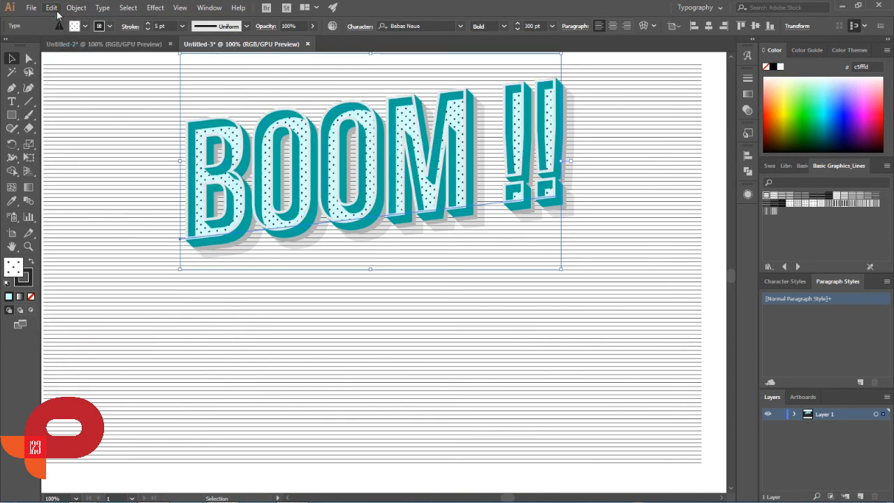
left_click(51, 8)
left_click(88, 86)
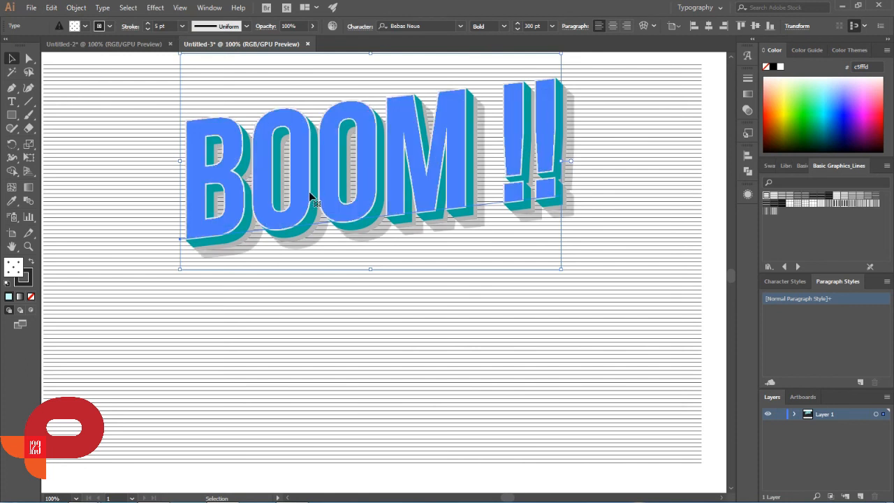
left_click_drag(310, 161, 312, 334)
- Replace the wording of the lower text copy with "PIDI 123"
left_click(12, 101)
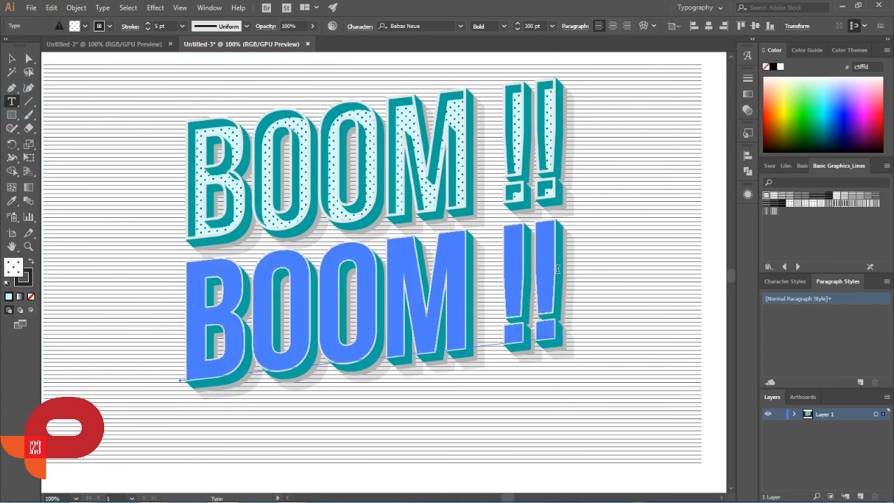
left_click_drag(557, 269, 198, 306)
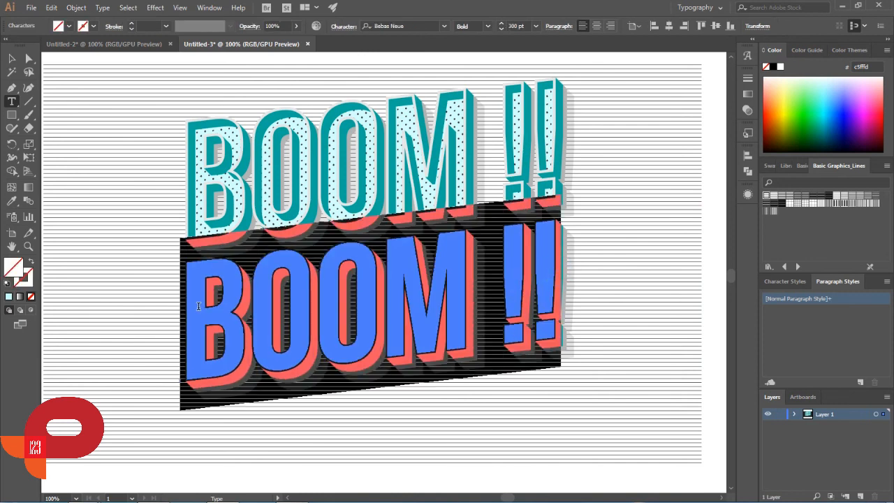
type("PID")
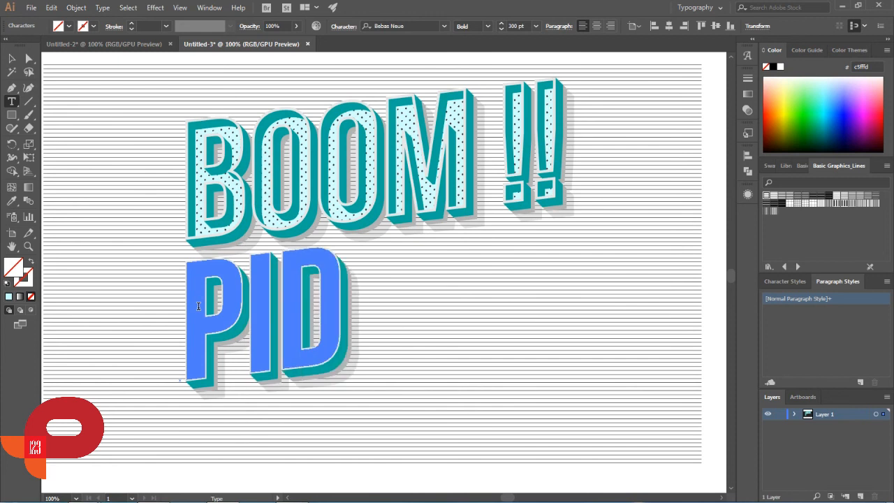
type("I 123")
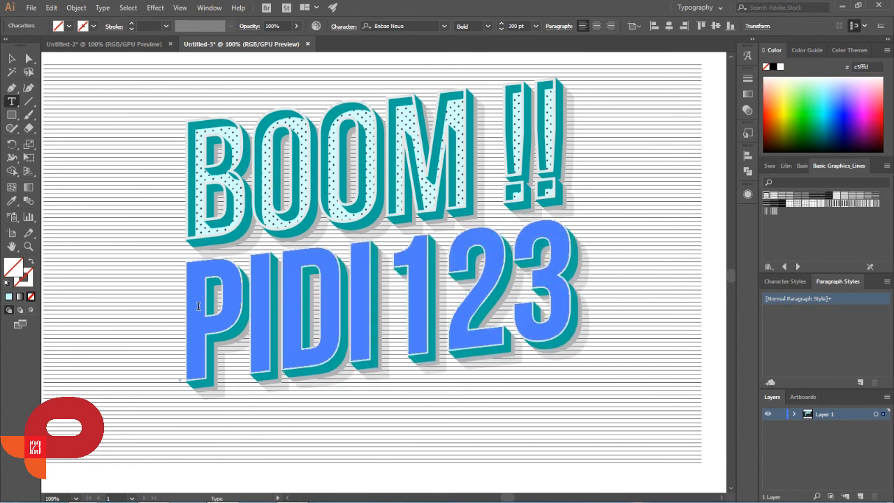
left_click(15, 57)
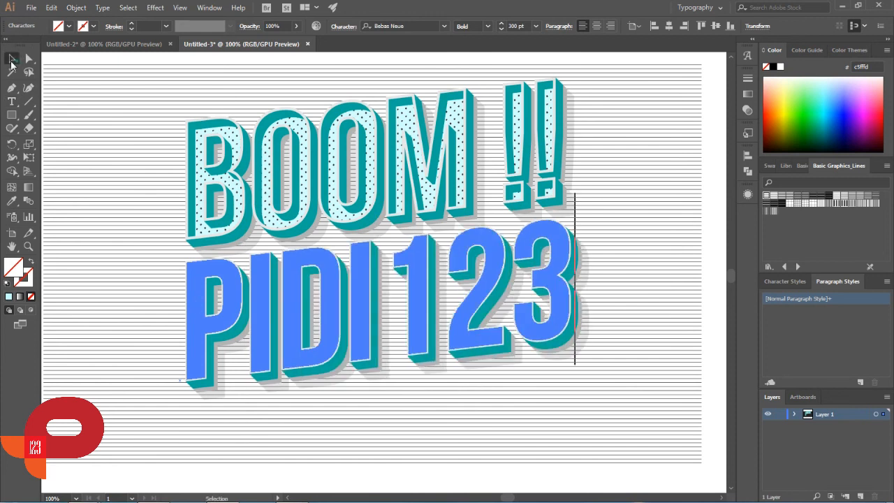
left_click(46, 58)
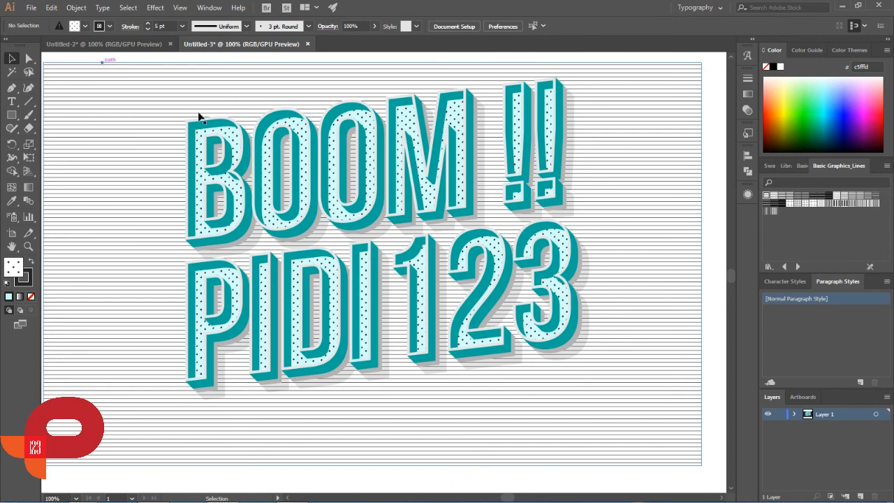
- Reduce the font size of the "PIDI 123" text to 214 pt
left_click(350, 297)
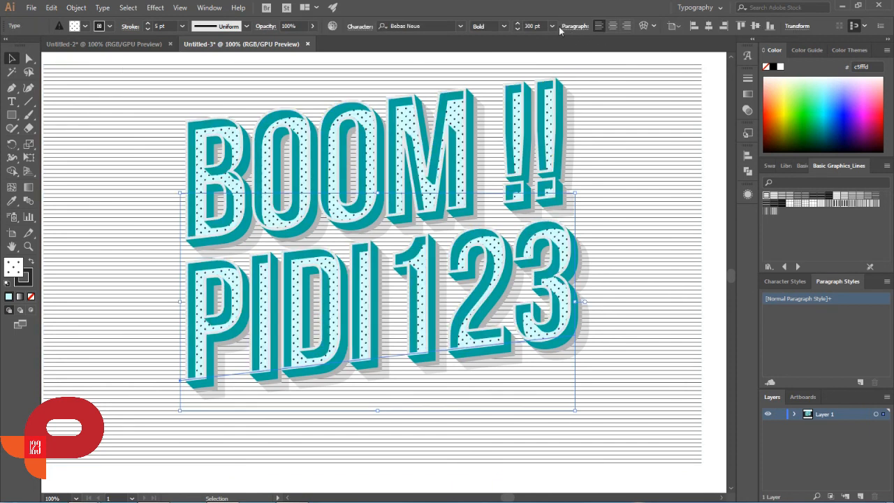
left_click(553, 28)
left_click(534, 26)
left_click(538, 25)
key("Down")
key("Down")
key("Down")
key("Down")
key("Down")
key("Down")
key("Down")
key("Down")
key("Down")
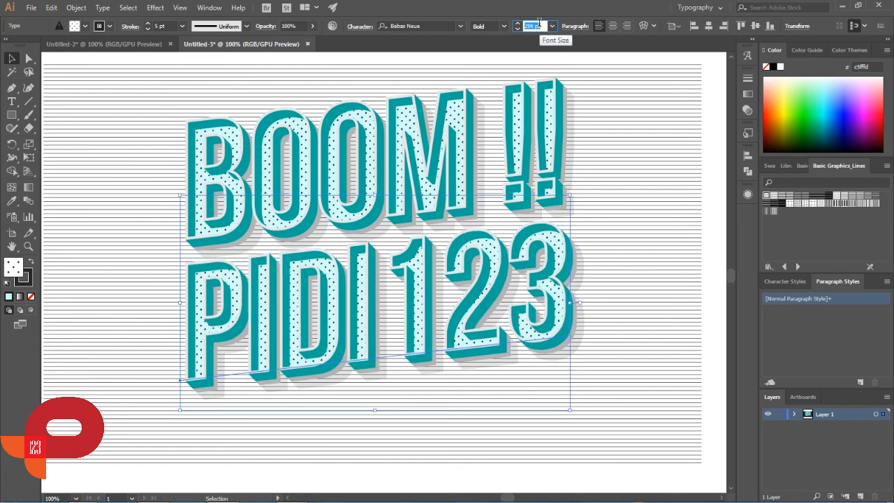
key("Down")
key("Down")
key("Down")
key("Down")
key("Down")
key("Down")
key("Down")
key("Down")
key("Down")
key("Down")
key("Down")
key("Down")
key("Down")
key("Down")
key("Down")
key("Down")
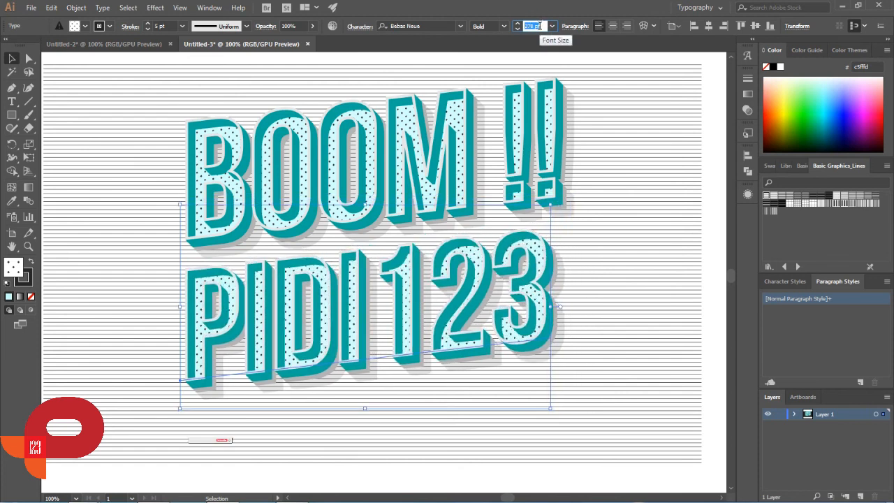
key("Down")
key("Down")
key("Down")
key("Down")
key("Down")
key("Down")
key("Down")
key("Down")
key("Down")
key("Down")
key("Down")
key("Down")
key("Down")
key("Down")
key("Down")
key("Down")
key("Down")
key("Down")
key("Down")
key("Down")
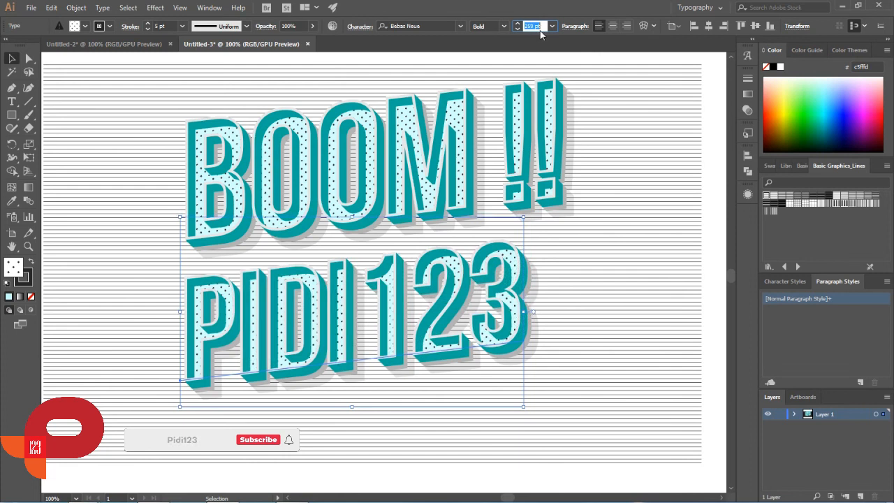
key("Down")
key("Down")
key("Down")
key("Down")
key("Down")
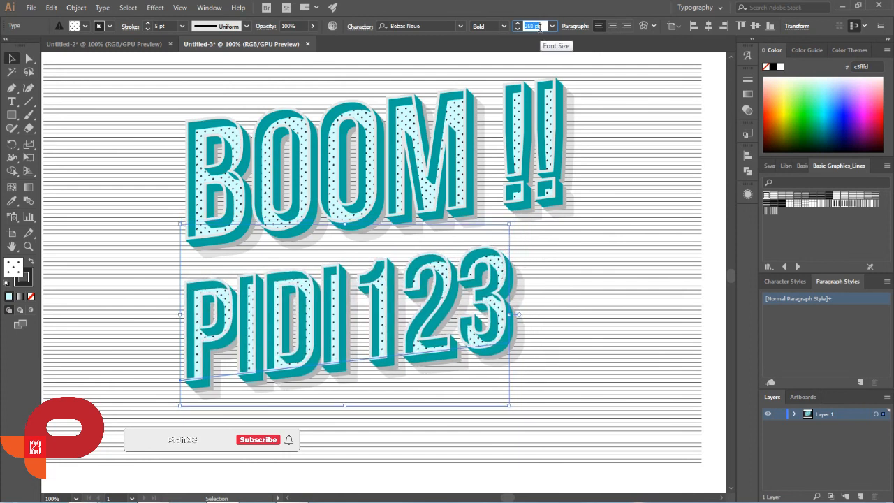
key("Down")
key("Down")
key("Down")
key("Down")
key("Down")
key("Down")
key("Down")
key("Down")
key("Down")
key("Down")
key("Down")
key("Down")
key("Down")
key("Down")
key("Down")
key("Down")
key("Down")
key("Down")
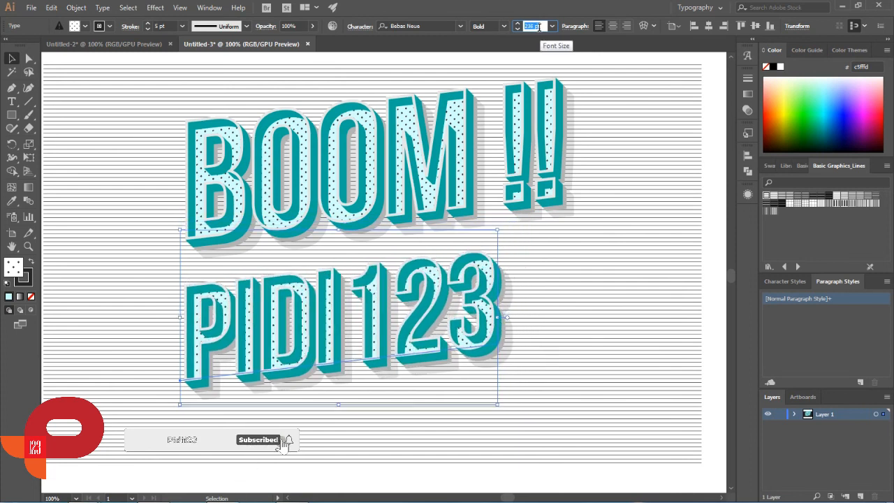
key("Down")
key("Down")
key("Down")
key("Down")
key("Down")
key("Down")
key("Down")
key("Down")
key("Down")
key("Down")
key("Down")
key("Down")
key("Down")
key("Down")
key("Down")
key("Down")
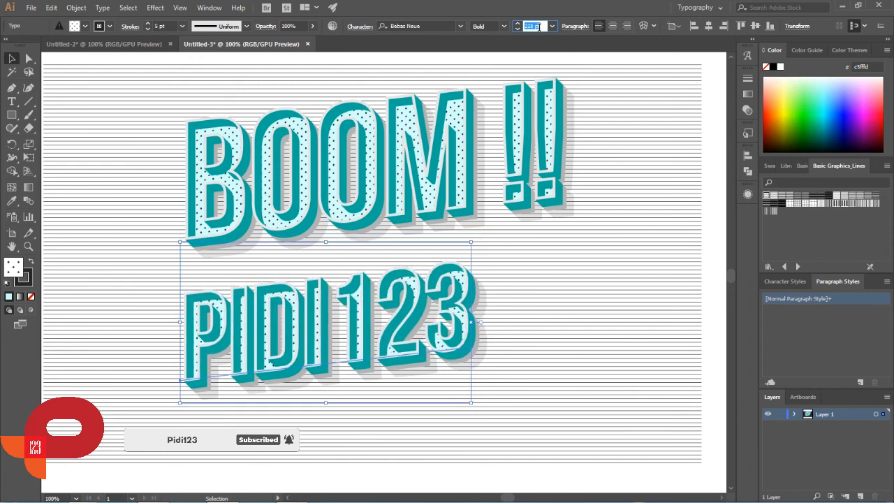
key("Down")
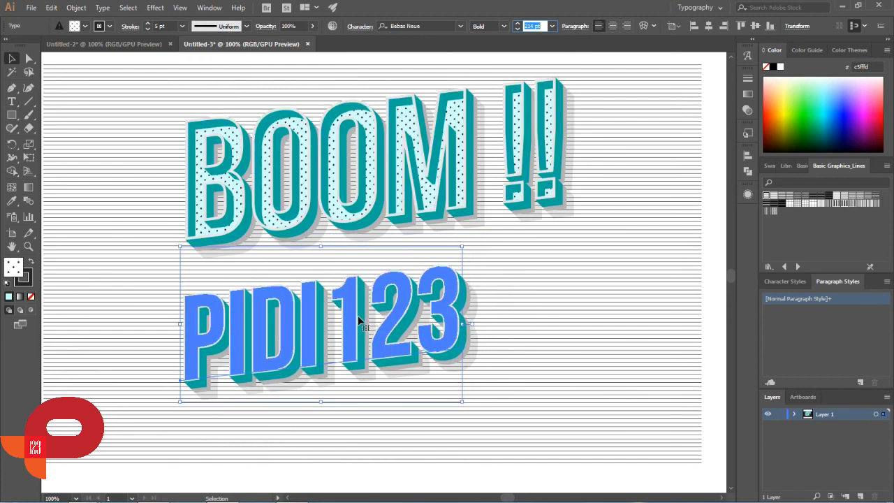
- Move the "PIDI 123" text up about 61 px so that it sits close beneath "BOOM !!"
left_click(714, 300)
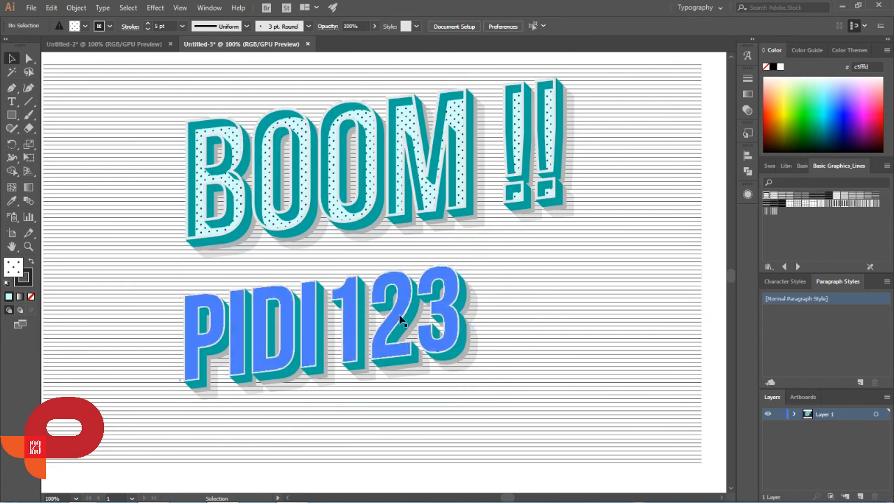
left_click_drag(388, 320, 394, 288)
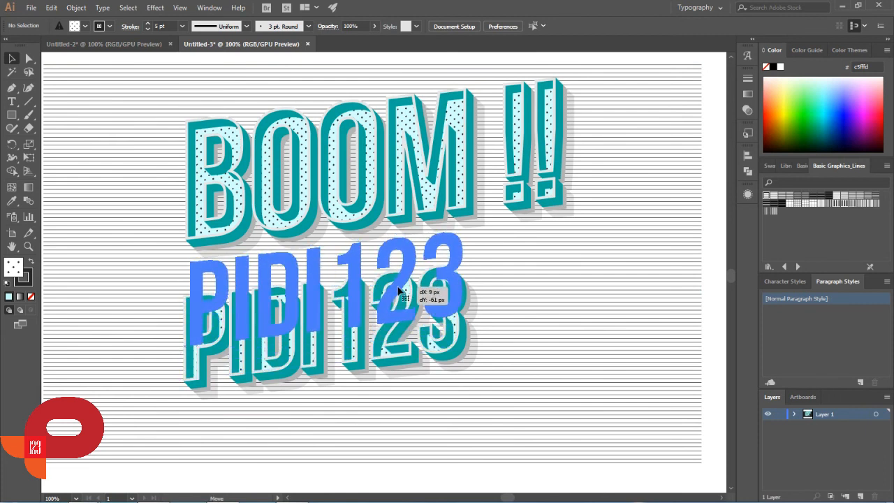
left_click(715, 321)
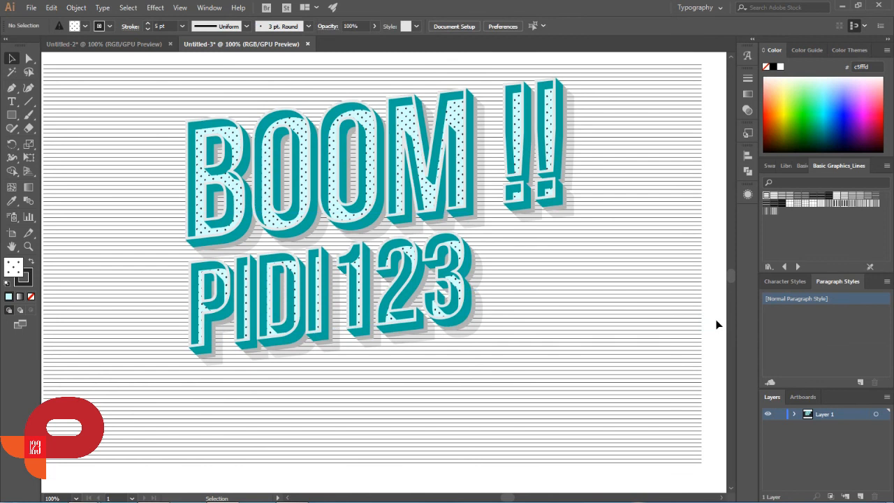